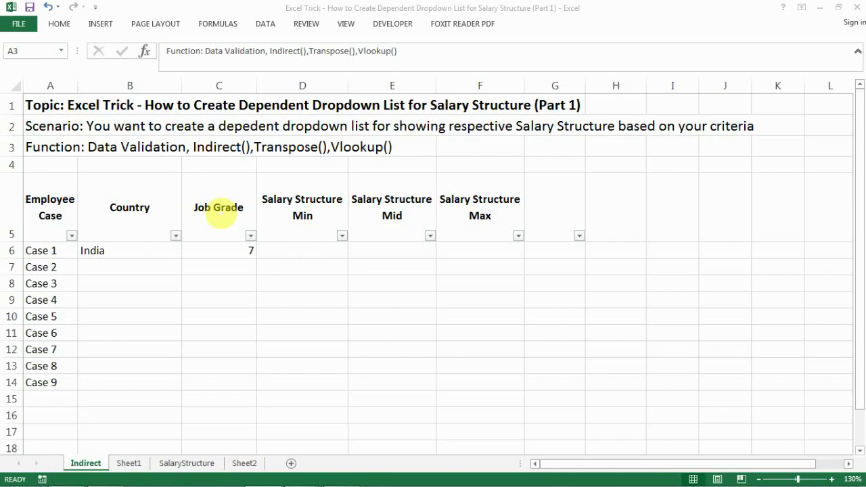
Examine the Canada and India salary tables on the SalaryStructure sheet, including the grade headings and the Max, Mid and Min rows.
{"action": "key", "text": "alt+Tab"}
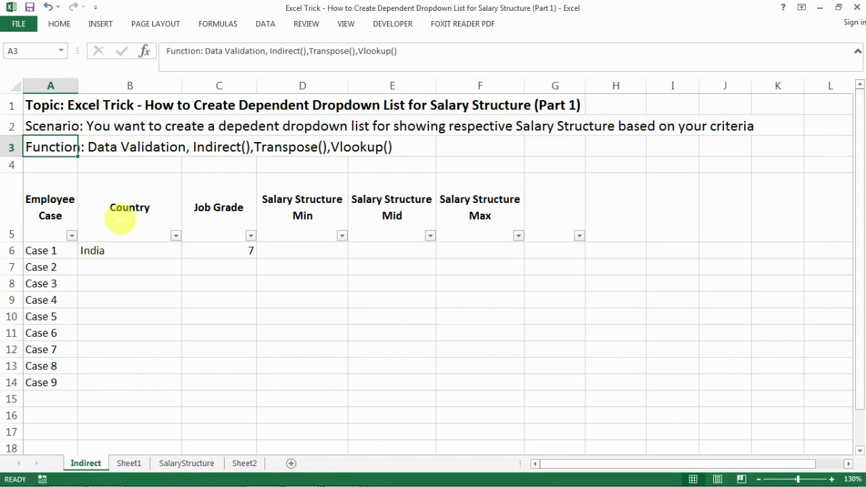
{"action": "left_click", "coordinate": [187, 463]}
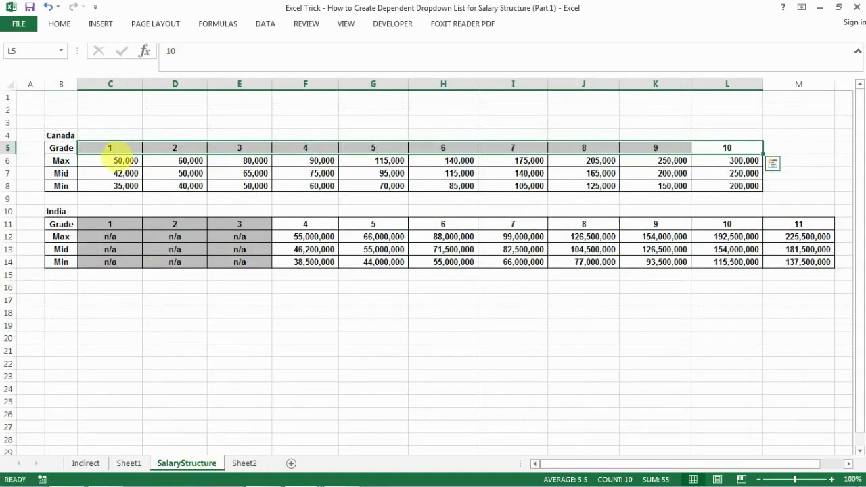
{"action": "left_click", "coordinate": [120, 159]}
{"action": "left_click", "coordinate": [62, 135]}
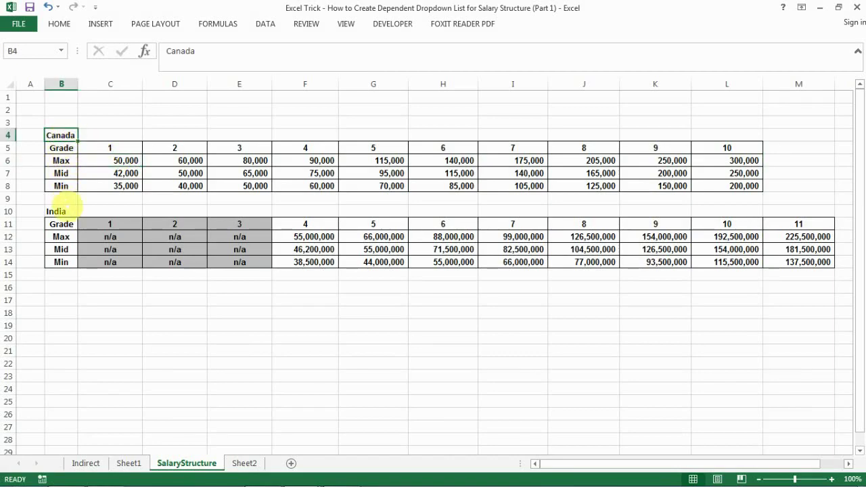
{"action": "left_click", "coordinate": [65, 210]}
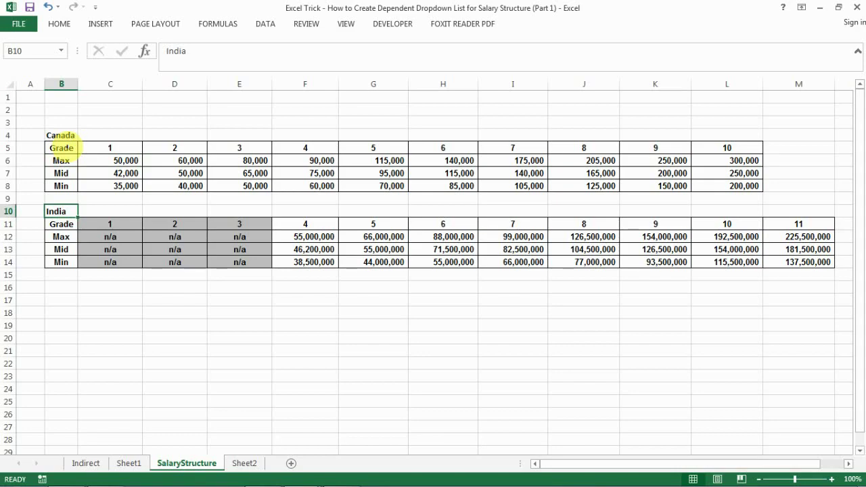
{"action": "left_click_drag", "start_coordinate": [62, 148], "coordinate": [715, 186]}
{"action": "left_click", "coordinate": [125, 146]}
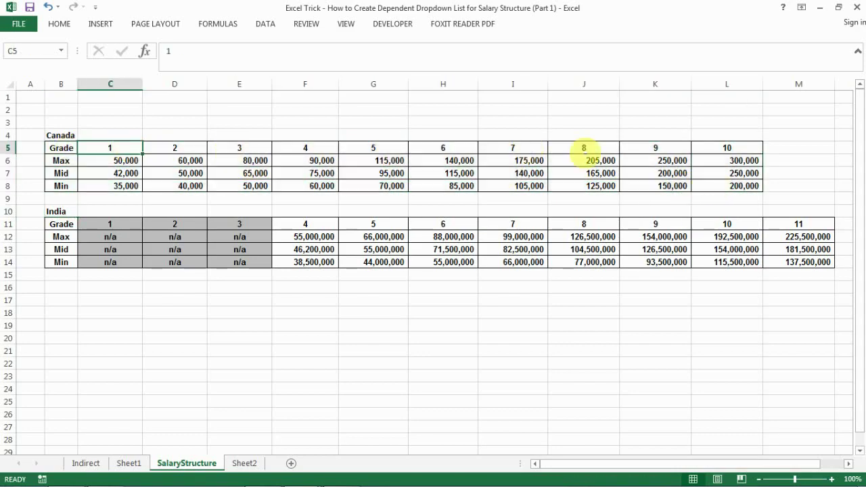
{"action": "left_click", "coordinate": [719, 147]}
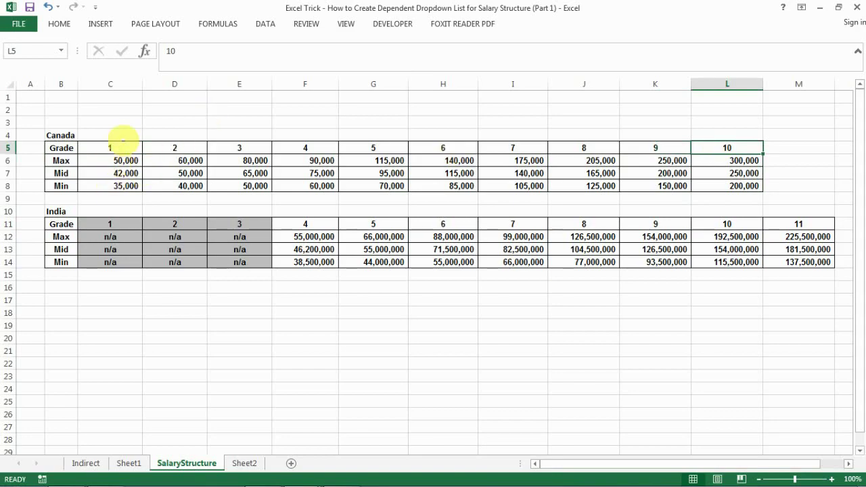
{"action": "left_click", "coordinate": [126, 189]}
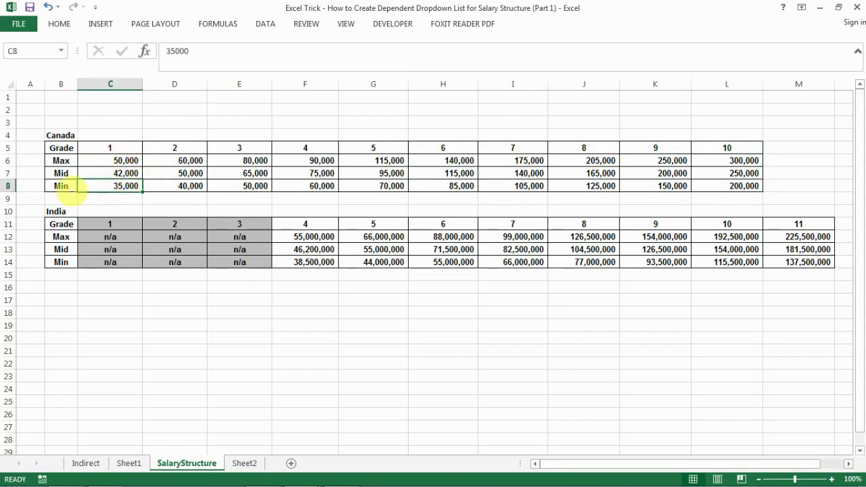
{"action": "left_click", "coordinate": [72, 172]}
{"action": "left_click", "coordinate": [70, 161]}
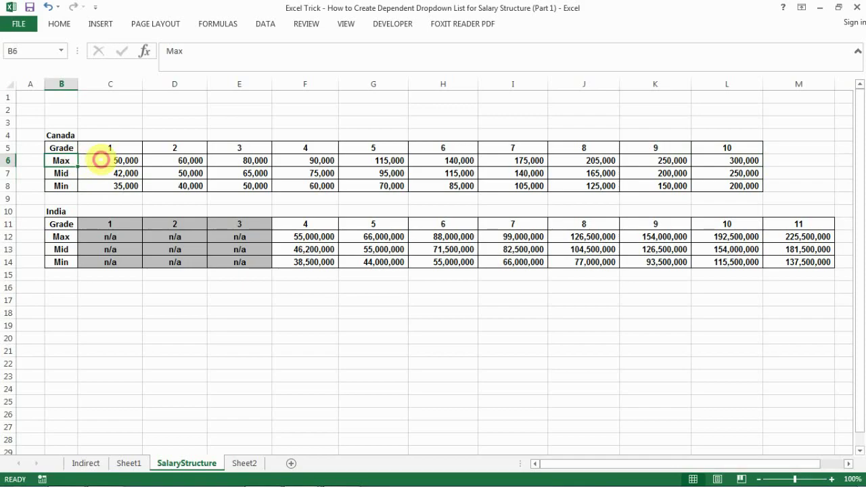
{"action": "left_click", "coordinate": [103, 162]}
{"action": "left_click", "coordinate": [112, 185]}
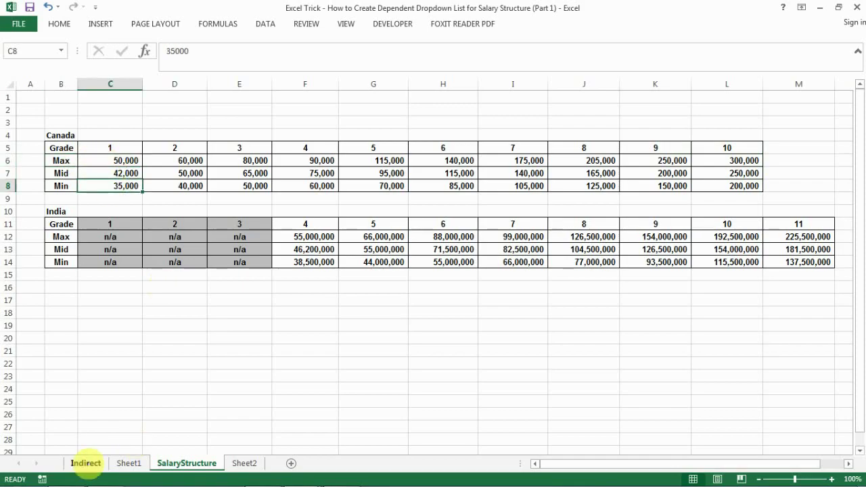
Compare Case 1's country and job grade on the Indirect sheet with the Canada and India grade ranges on the SalaryStructure sheet.
{"action": "left_click", "coordinate": [86, 463]}
{"action": "left_click_drag", "start_coordinate": [50, 215], "coordinate": [45, 384]}
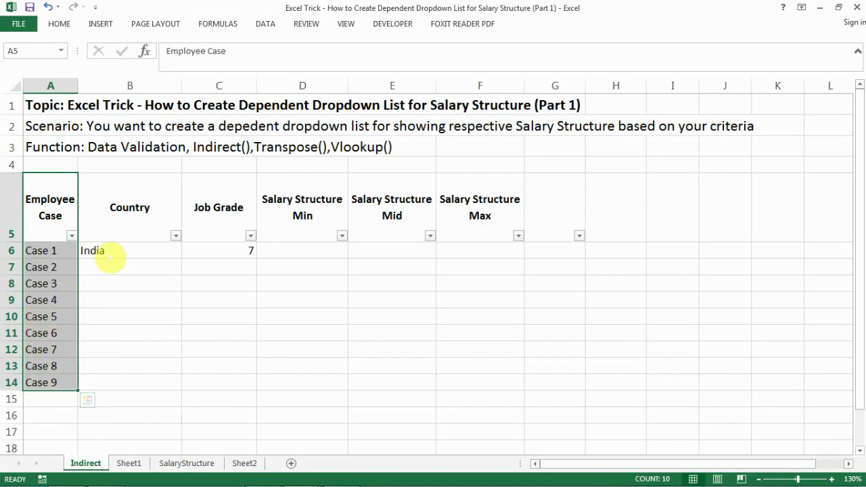
{"action": "left_click", "coordinate": [108, 251]}
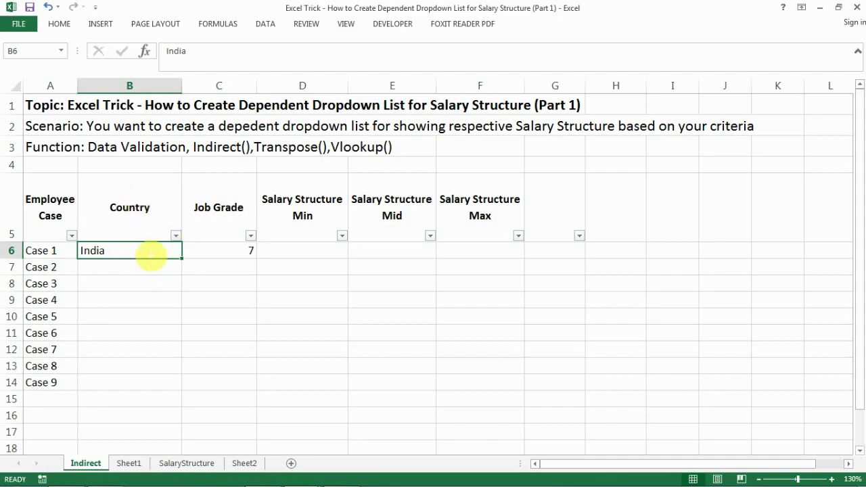
{"action": "left_click", "coordinate": [197, 251]}
{"action": "left_click", "coordinate": [157, 251]}
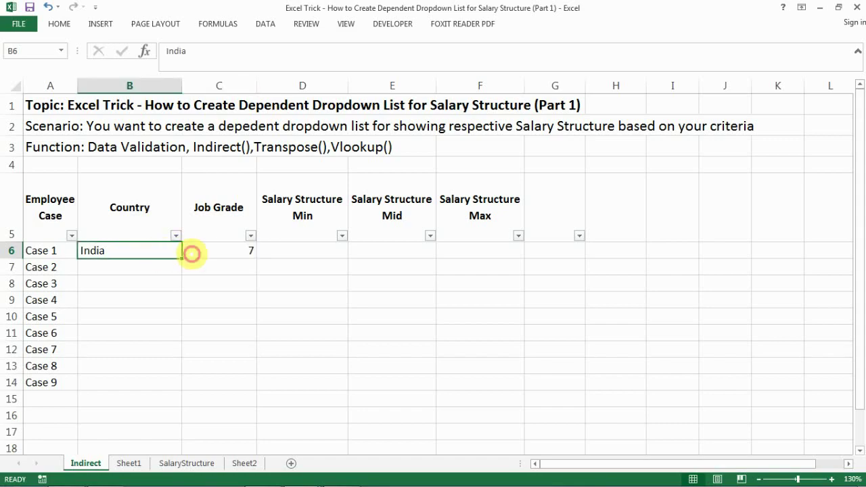
{"action": "left_click", "coordinate": [250, 252]}
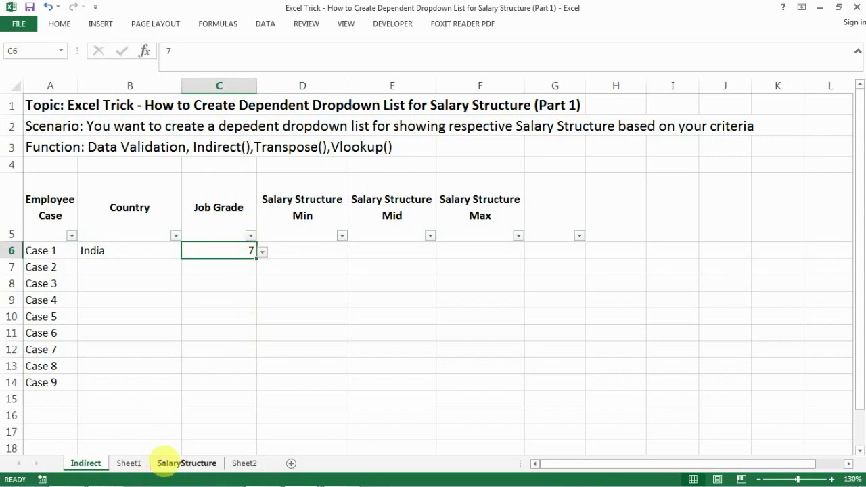
{"action": "left_click", "coordinate": [160, 464]}
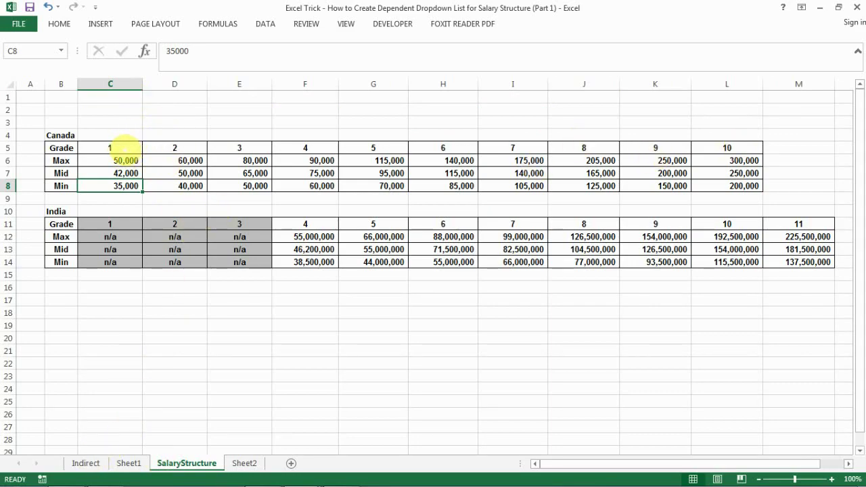
{"action": "left_click", "coordinate": [125, 148]}
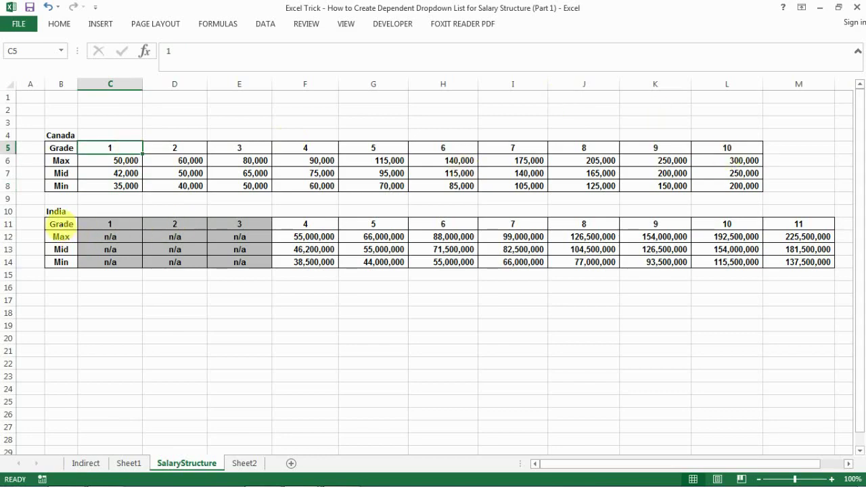
{"action": "left_click", "coordinate": [305, 223]}
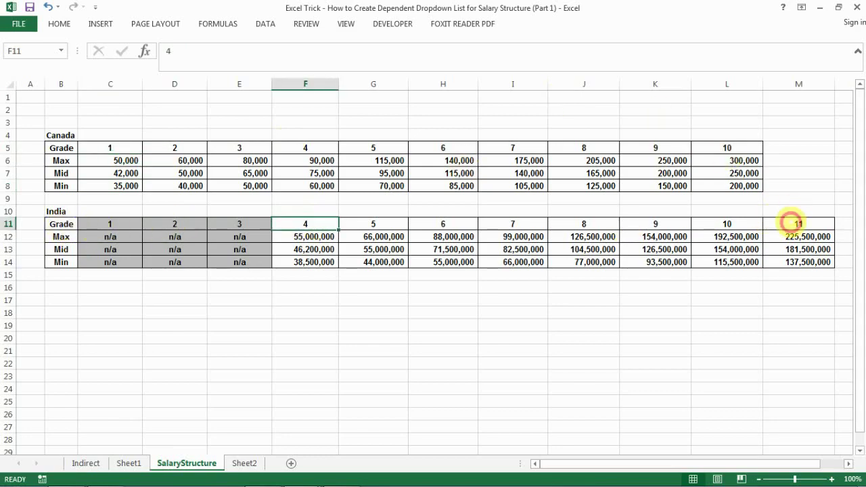
{"action": "left_click", "coordinate": [794, 224]}
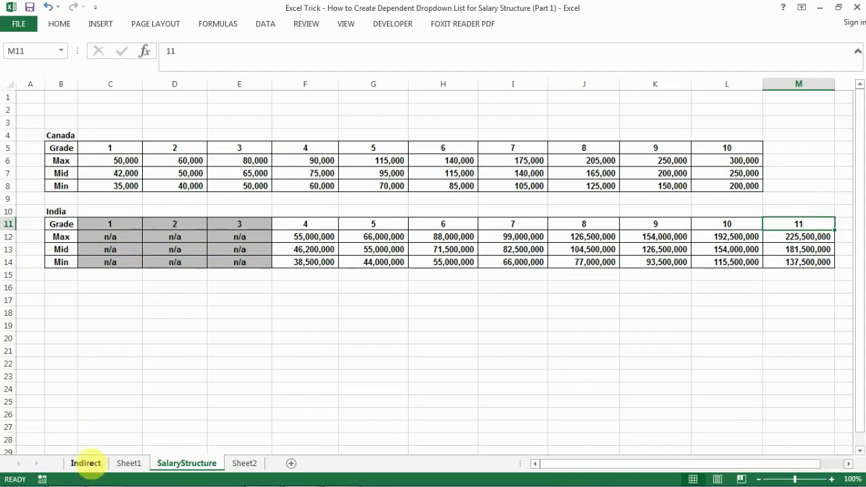
Review Case 1's job grade and its Salary Structure Min, Mid and Max cells on the Indirect sheet.
{"action": "left_click", "coordinate": [86, 463]}
{"action": "left_click", "coordinate": [169, 257]}
{"action": "left_click", "coordinate": [217, 248]}
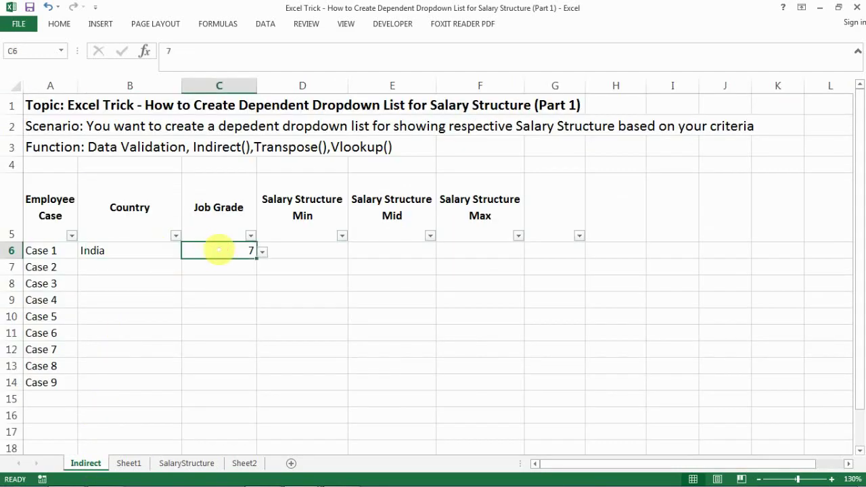
{"action": "left_click", "coordinate": [317, 256]}
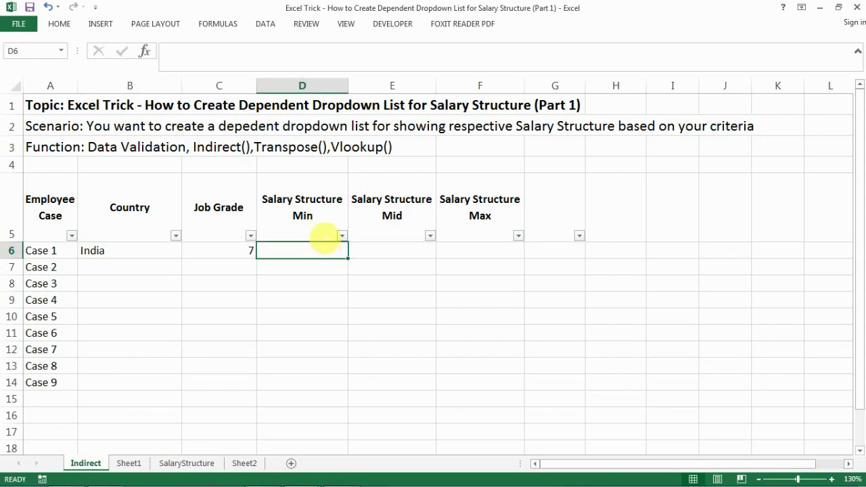
{"action": "left_click", "coordinate": [382, 254]}
{"action": "left_click", "coordinate": [485, 251]}
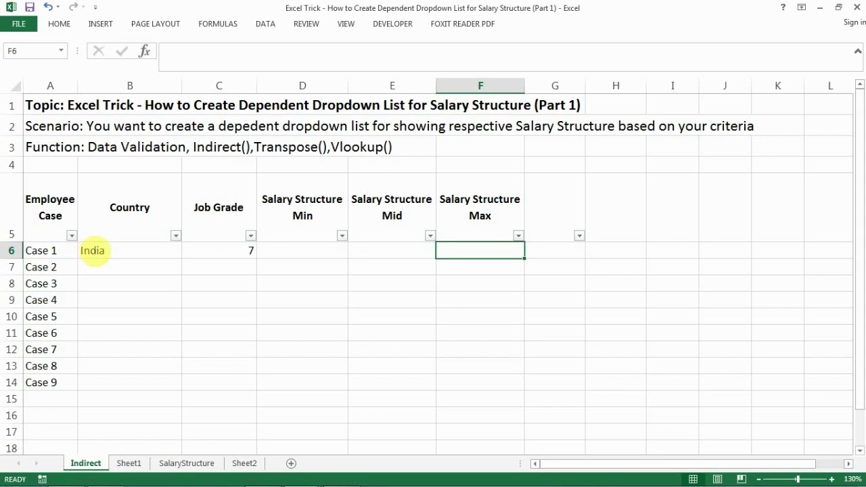
Copy the Canada grade table B5:L8 from the SalaryStructure sheet and paste it transposed at K4 on Sheet2.
{"action": "left_click", "coordinate": [167, 463]}
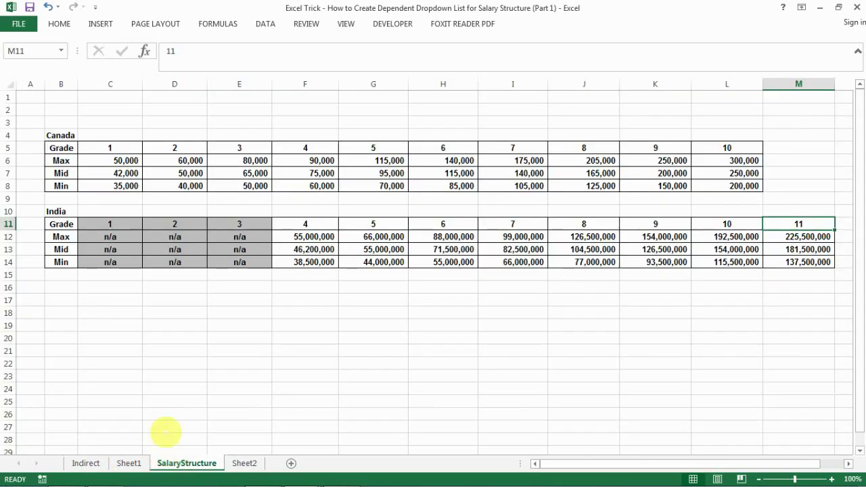
{"action": "left_click_drag", "start_coordinate": [60, 136], "coordinate": [780, 287]}
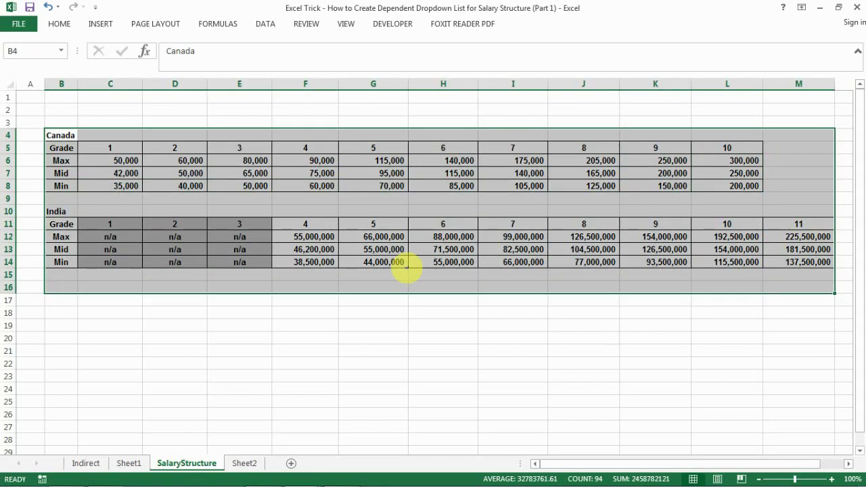
{"action": "left_click", "coordinate": [177, 207]}
{"action": "left_click", "coordinate": [61, 149]}
{"action": "left_click_drag", "start_coordinate": [61, 149], "coordinate": [730, 183]}
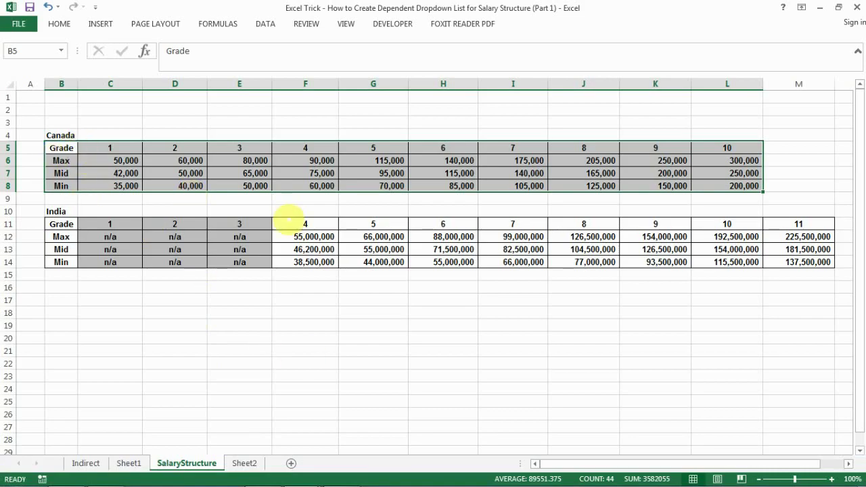
{"action": "key", "text": "ctrl+c"}
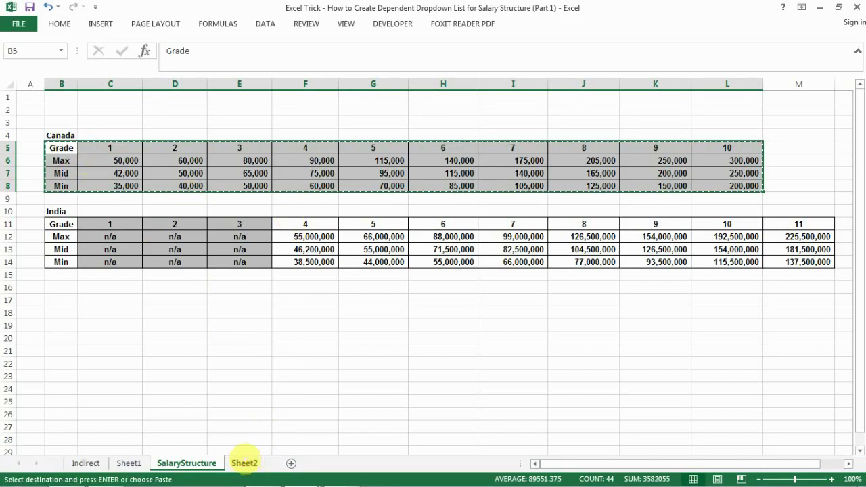
{"action": "left_click", "coordinate": [244, 463]}
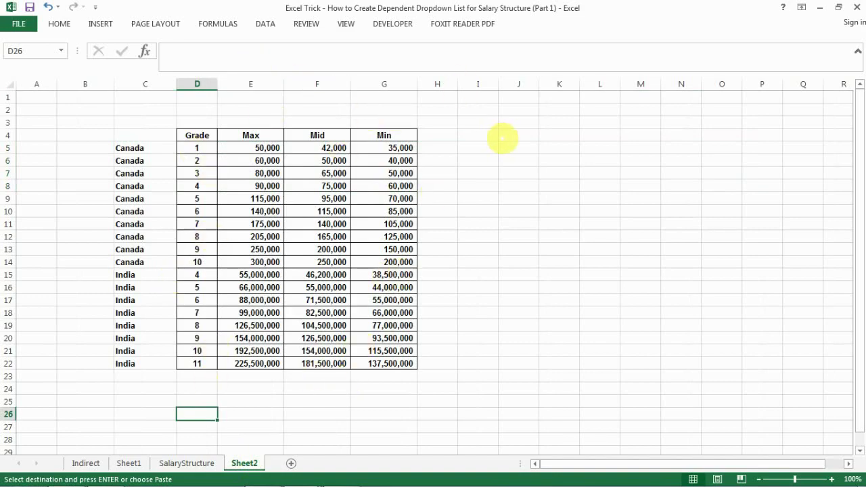
{"action": "left_click", "coordinate": [546, 135]}
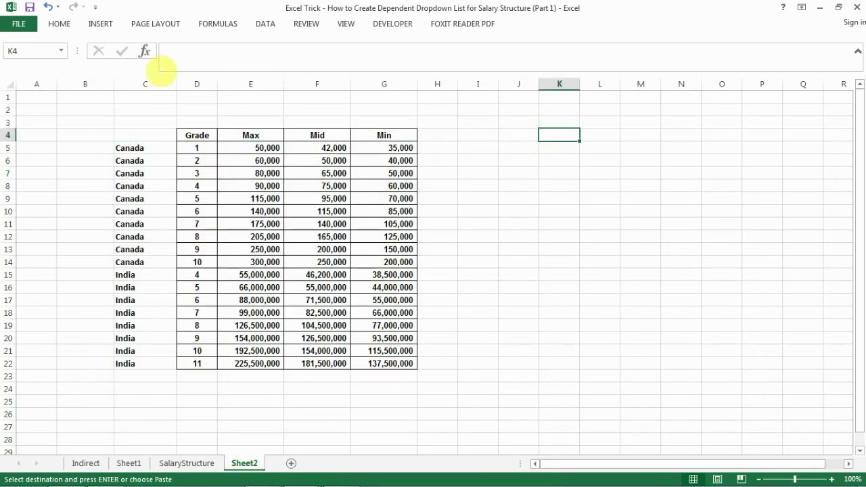
{"action": "left_click", "coordinate": [59, 24]}
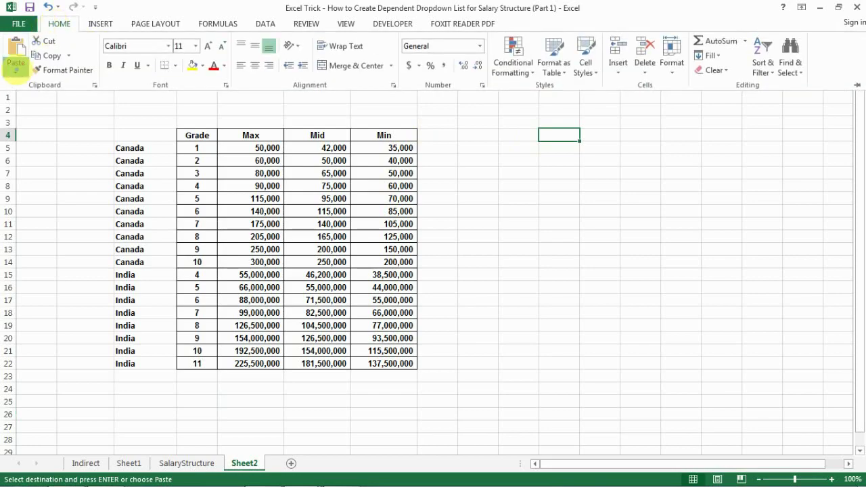
{"action": "left_click", "coordinate": [16, 69]}
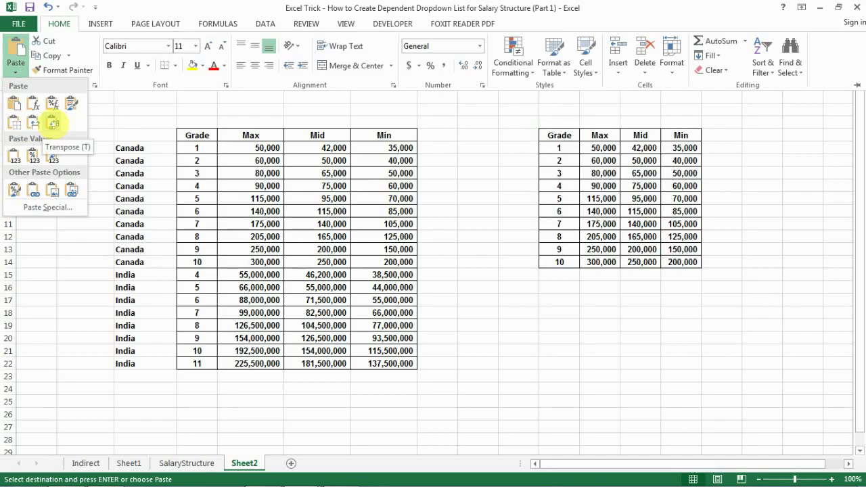
{"action": "left_click", "coordinate": [52, 123]}
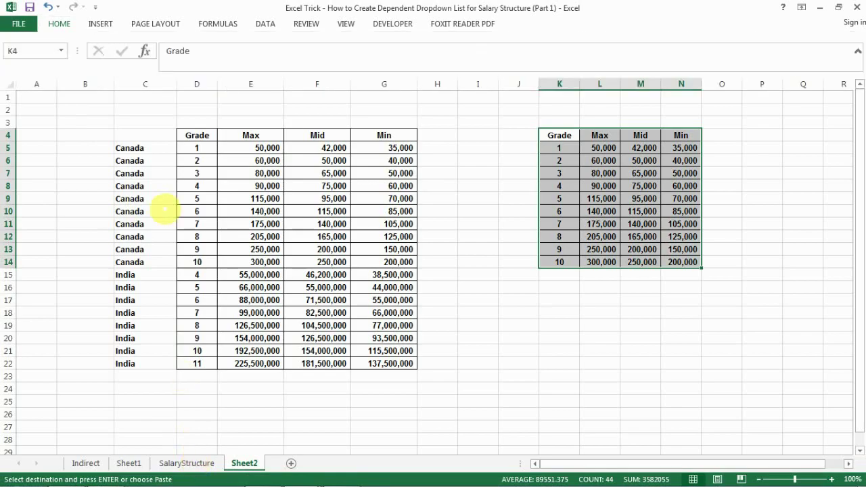
Copy the India grade table B11:M14 from the SalaryStructure sheet and paste it transposed at K15 on Sheet2.
{"action": "left_click", "coordinate": [186, 463]}
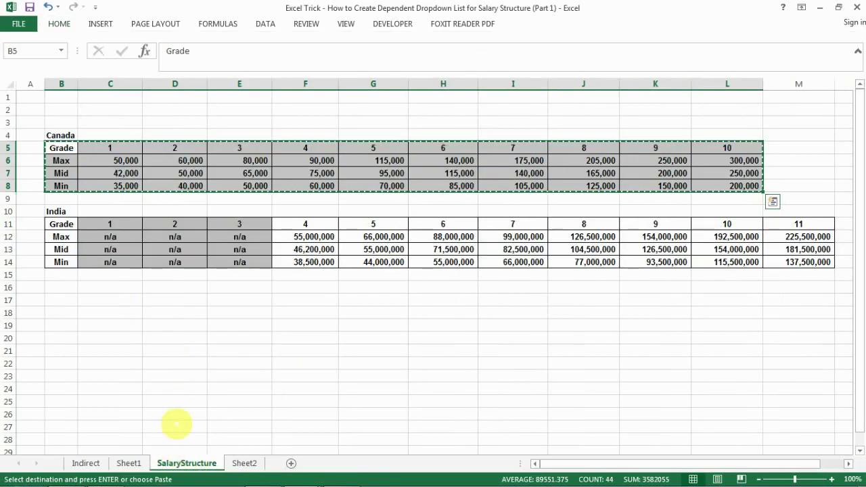
{"action": "left_click_drag", "start_coordinate": [61, 223], "coordinate": [784, 268]}
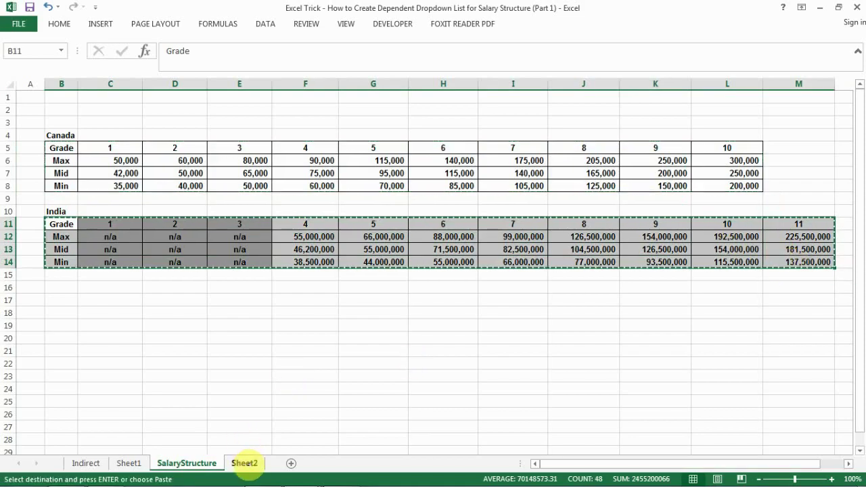
{"action": "left_click", "coordinate": [244, 463]}
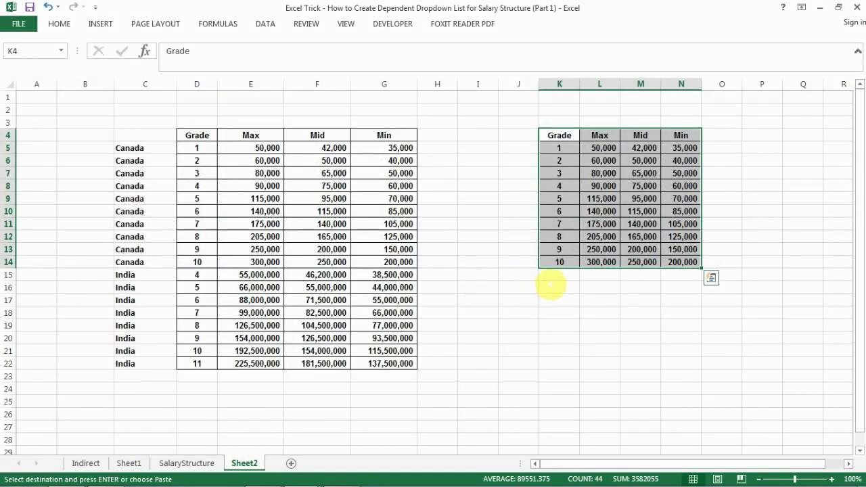
{"action": "left_click", "coordinate": [553, 277]}
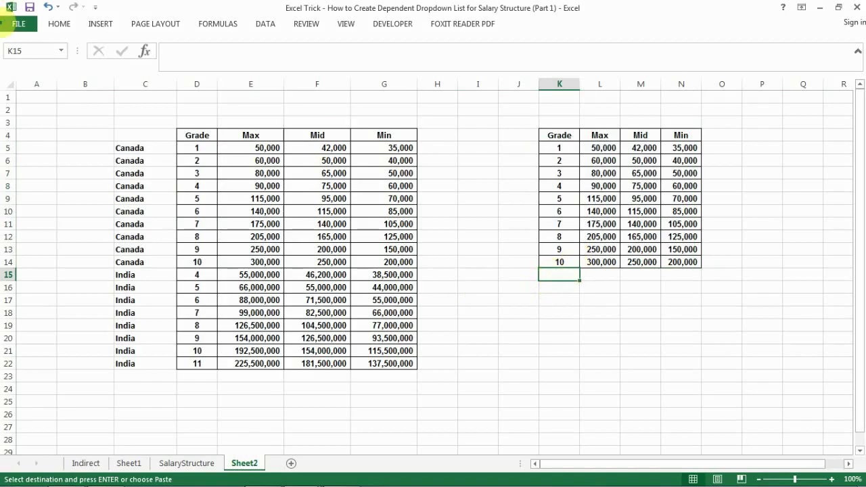
{"action": "left_click", "coordinate": [60, 24]}
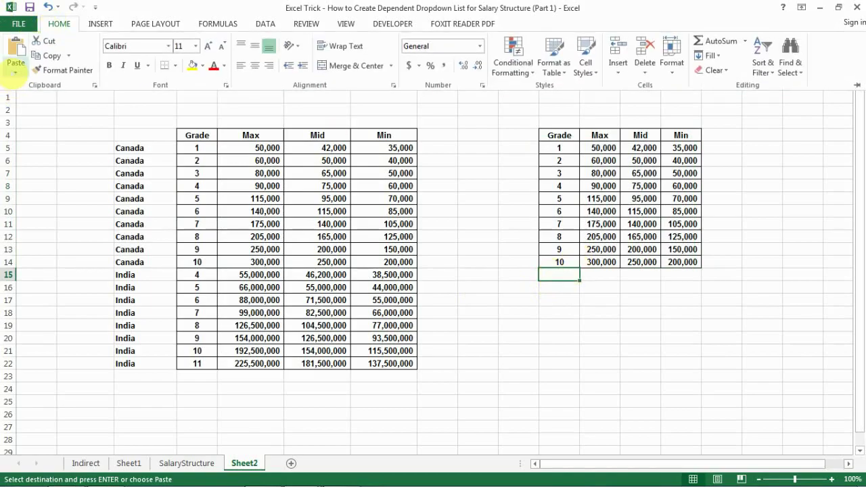
{"action": "left_click", "coordinate": [15, 68]}
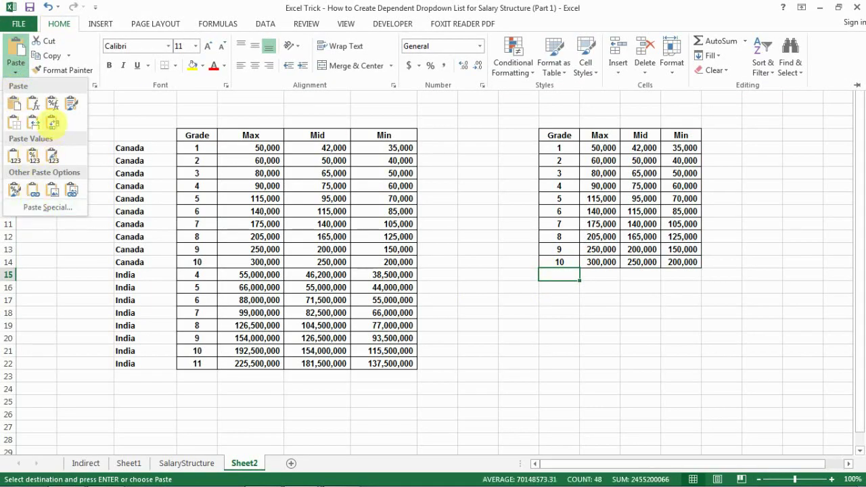
{"action": "left_click", "coordinate": [48, 207]}
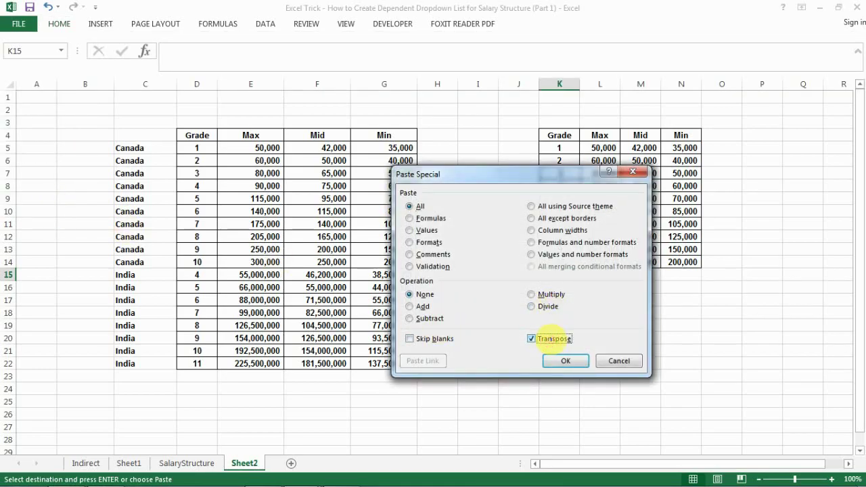
{"action": "left_click", "coordinate": [565, 361]}
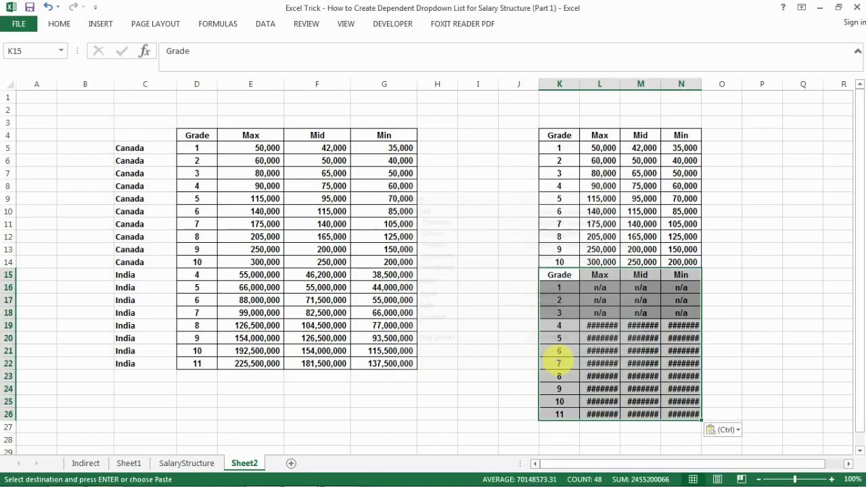
Autofit the widths of columns L to N on Sheet2 to their salary figures.
{"action": "left_click", "coordinate": [565, 299]}
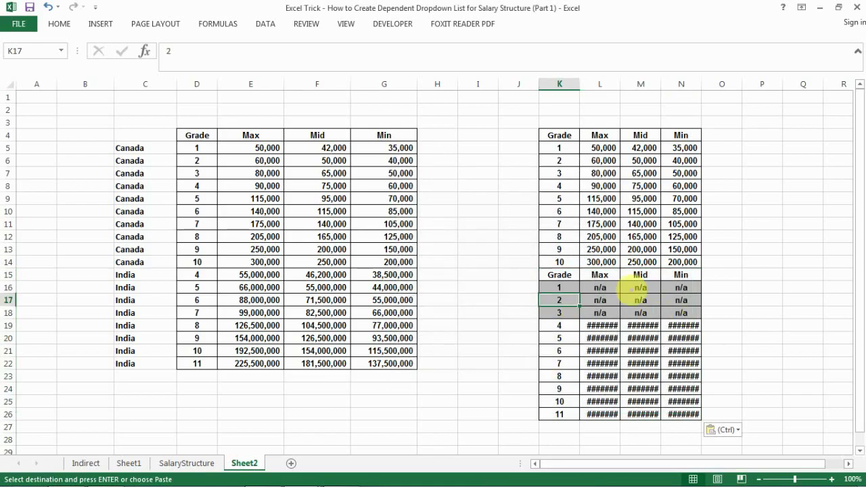
{"action": "left_click_drag", "start_coordinate": [599, 83], "coordinate": [684, 83]}
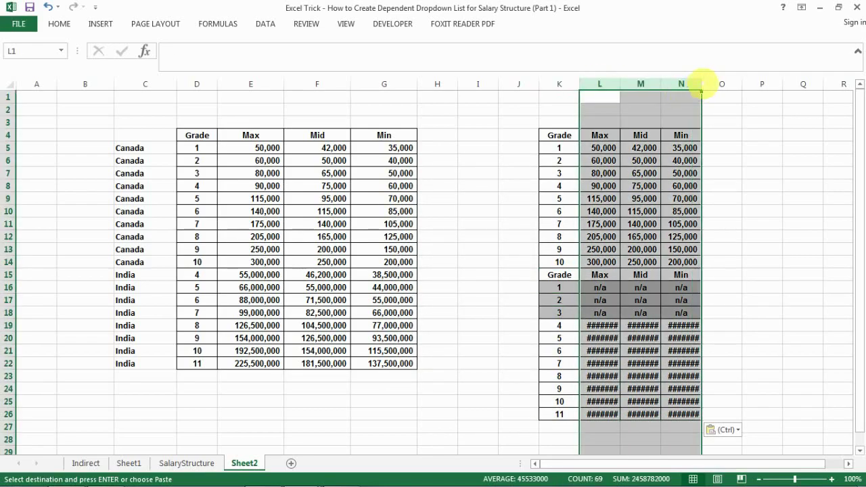
{"action": "double_click", "coordinate": [701, 83]}
{"action": "left_click", "coordinate": [632, 295]}
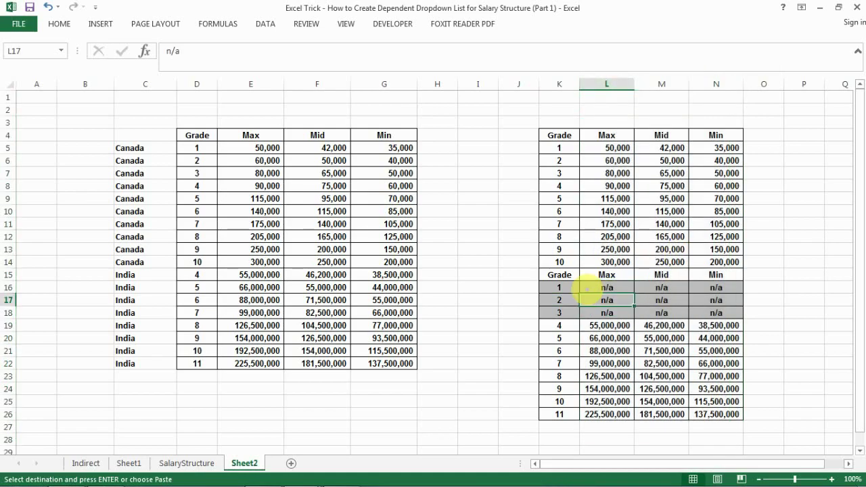
Copy the Canada label from C5 into J5:J14 beside the transposed Canada grades.
{"action": "left_click", "coordinate": [153, 147]}
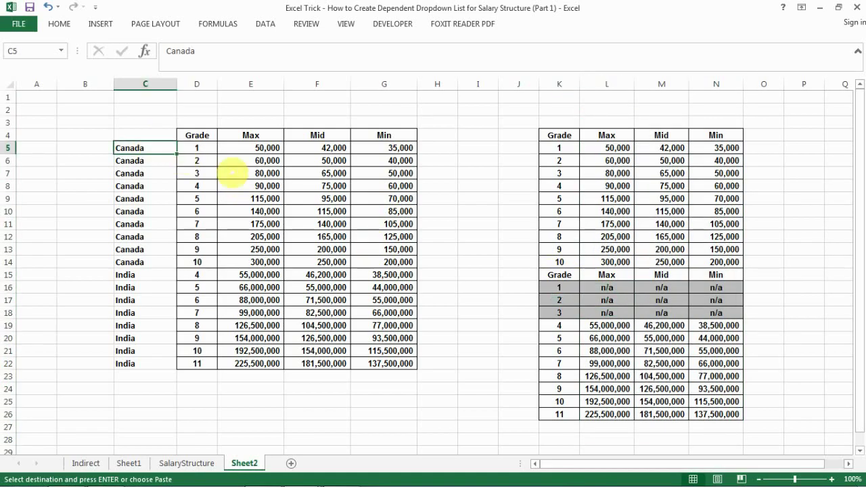
{"action": "key", "text": "ctrl+c"}
{"action": "left_click_drag", "start_coordinate": [518, 148], "coordinate": [526, 265]}
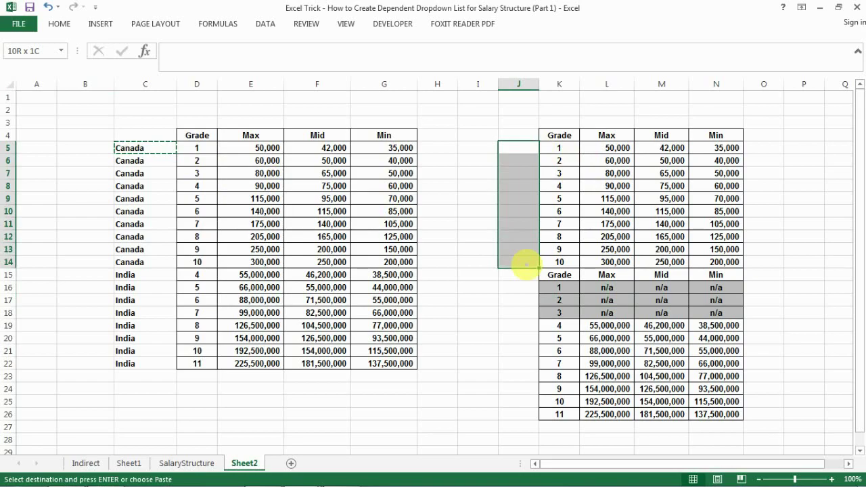
{"action": "key", "text": "ctrl+v"}
{"action": "key", "text": "Escape"}
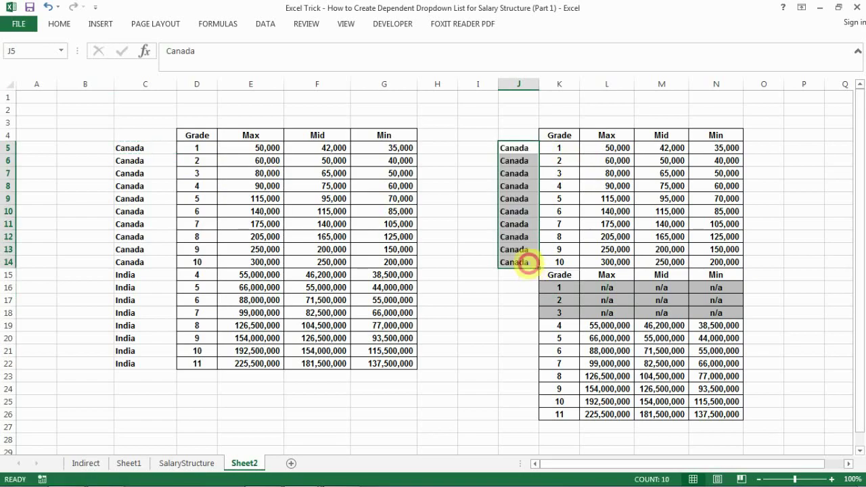
{"action": "left_click", "coordinate": [525, 263]}
Copy the India label from C15 into J19:J27 beside the transposed India grades.
{"action": "left_click", "coordinate": [144, 275]}
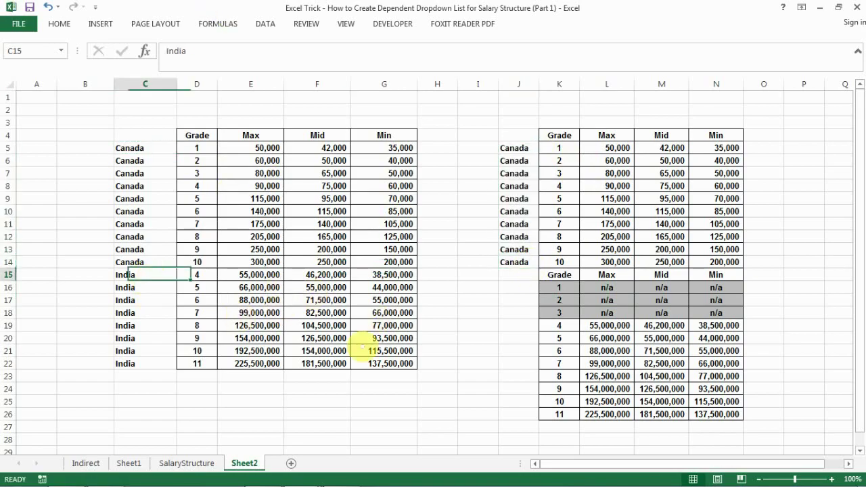
{"action": "key", "text": "ctrl+c"}
{"action": "left_click_drag", "start_coordinate": [519, 328], "coordinate": [531, 426]}
{"action": "key", "text": "ctrl+v"}
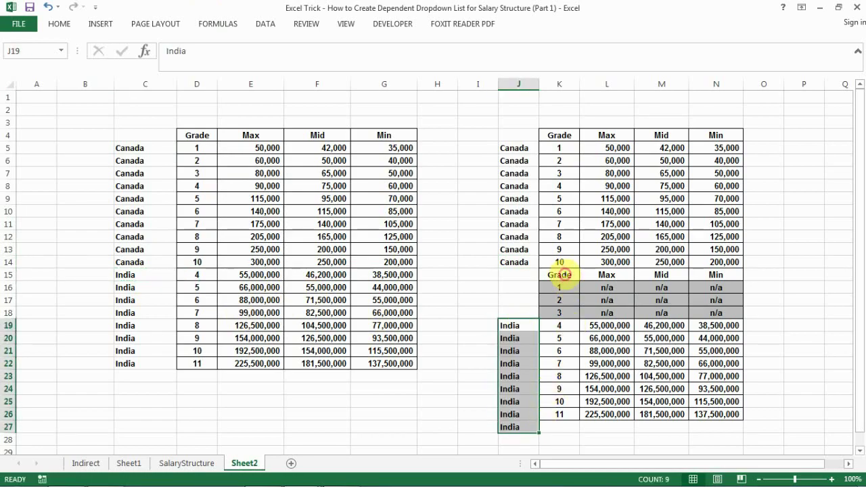
Delete the repeated header and the n/a grade rows in K15:N18, shifting the cells below up.
{"action": "left_click_drag", "start_coordinate": [560, 274], "coordinate": [715, 314]}
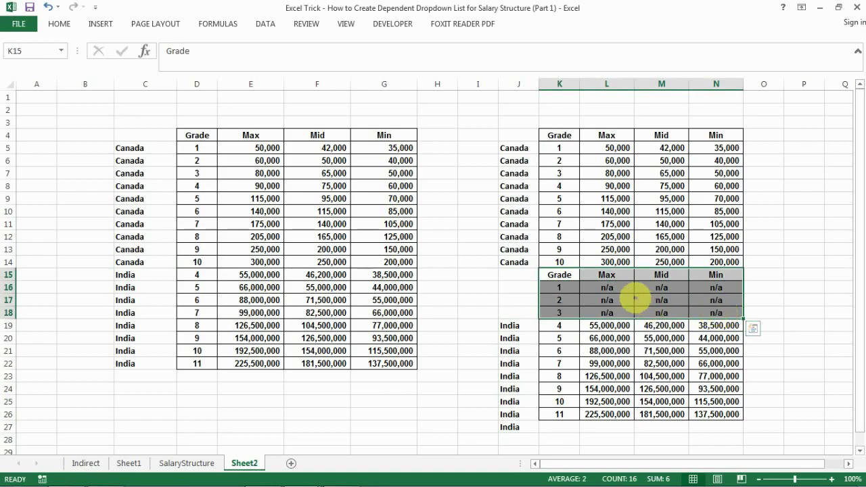
{"action": "right_click", "coordinate": [615, 298]}
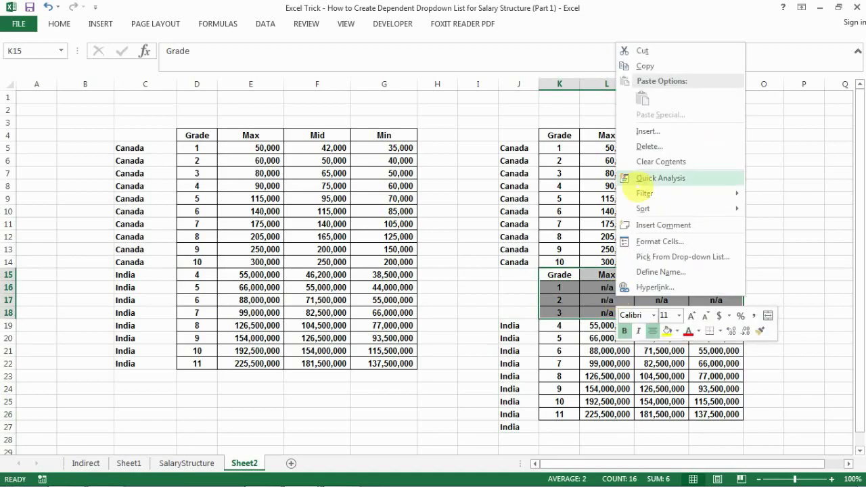
{"action": "left_click", "coordinate": [643, 148]}
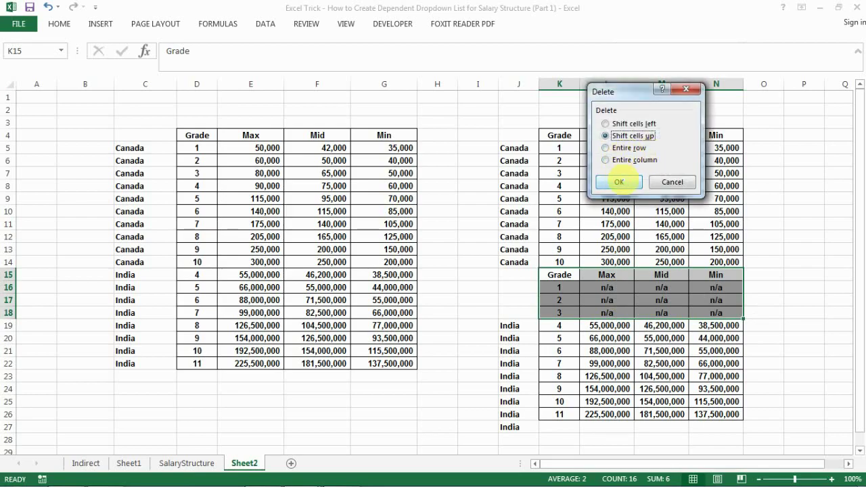
{"action": "left_click", "coordinate": [618, 182]}
Move the India labels from J19:J27 up to start at J15, and clear the surplus label in J23.
{"action": "left_click", "coordinate": [525, 326]}
{"action": "left_click_drag", "start_coordinate": [524, 326], "coordinate": [518, 424]}
{"action": "key", "text": "ctrl+x"}
{"action": "left_click", "coordinate": [514, 278]}
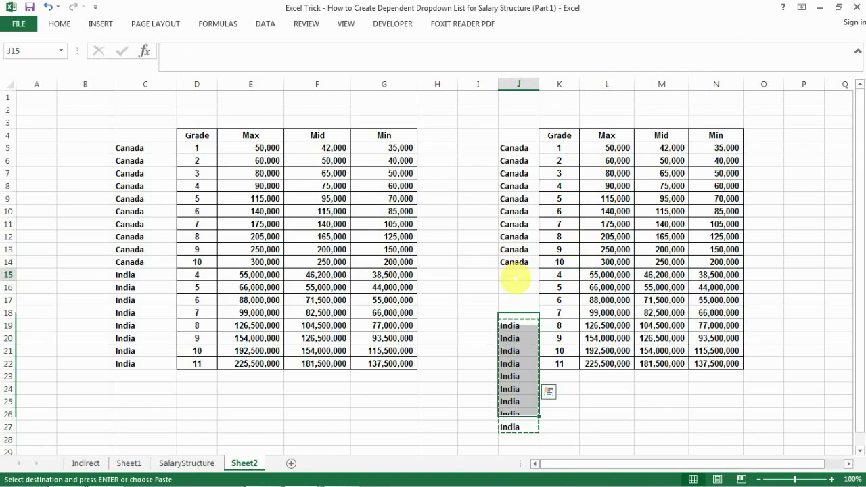
{"action": "key", "text": "ctrl+v"}
{"action": "left_click", "coordinate": [514, 210]}
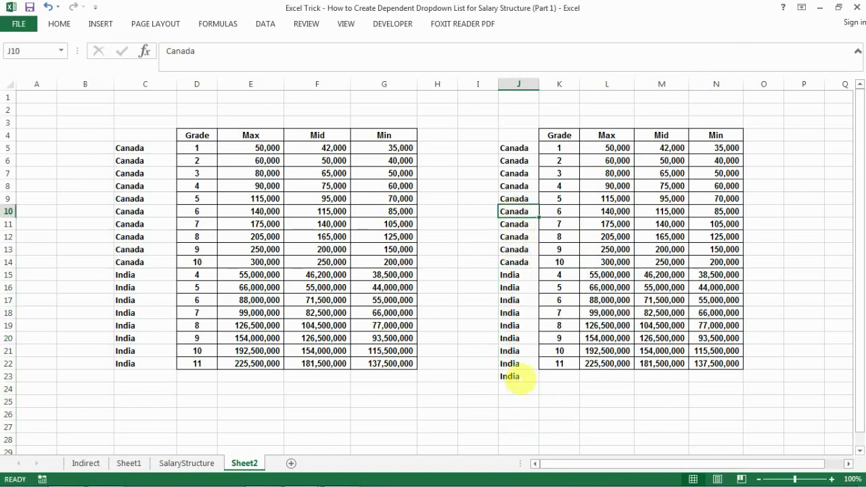
{"action": "left_click", "coordinate": [518, 377]}
{"action": "key", "text": "Delete"}
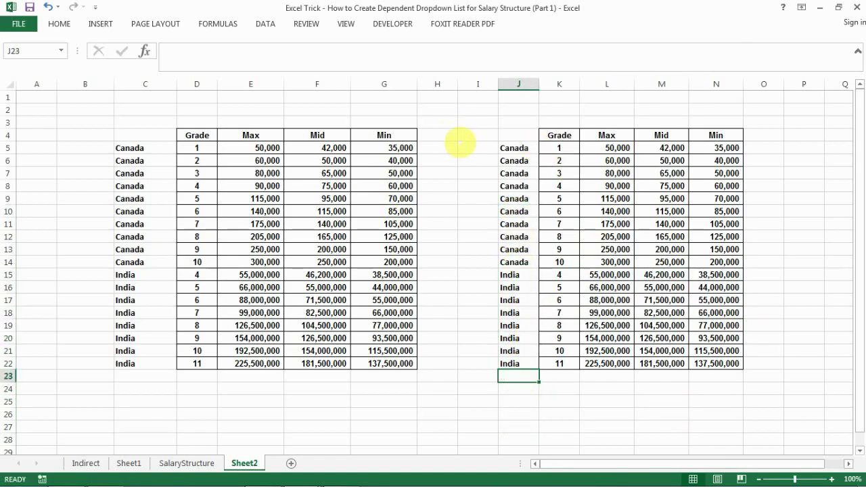
Hide columns C to G containing the original combined salary table on Sheet2.
{"action": "left_click_drag", "start_coordinate": [383, 84], "coordinate": [140, 122]}
{"action": "right_click", "coordinate": [159, 84]}
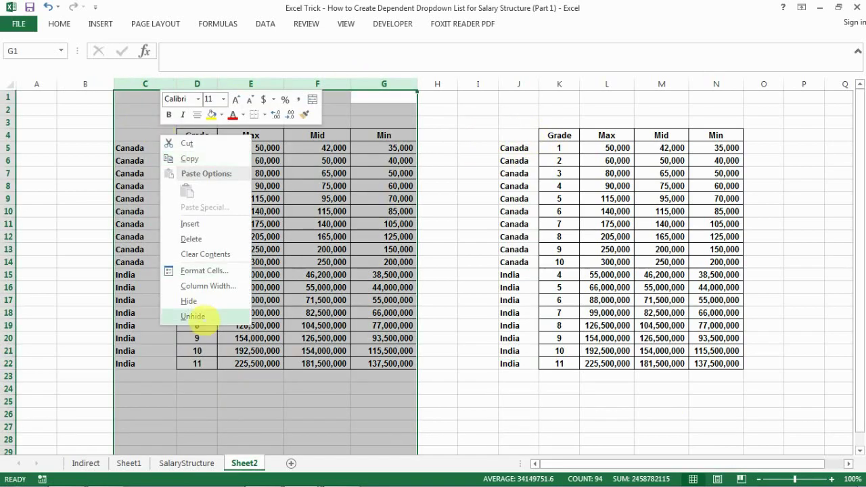
{"action": "left_click", "coordinate": [209, 300]}
Enter the heading "Vlookup Code" in cell I4 beside the salary table.
{"action": "left_click", "coordinate": [188, 147]}
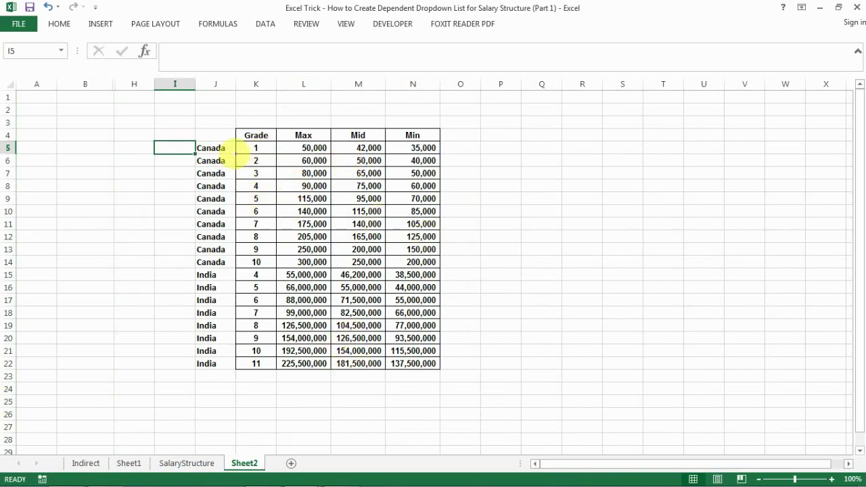
{"action": "key", "text": "Up"}
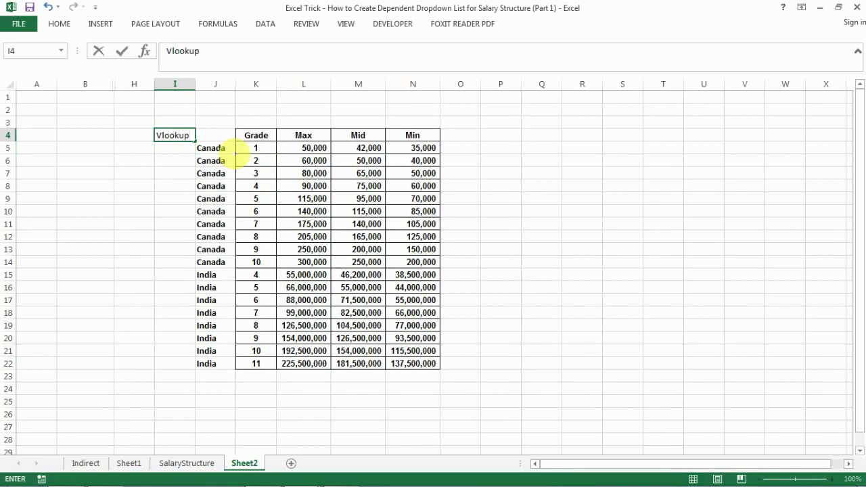
{"action": "key", "text": "Return"}
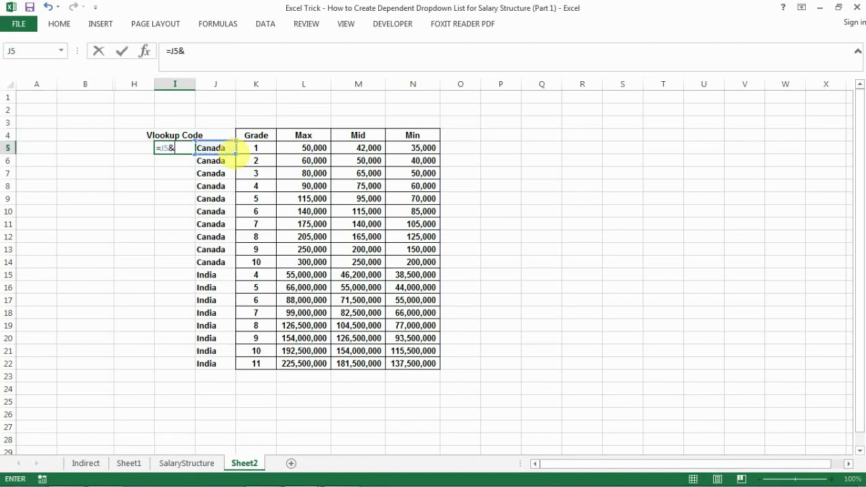
Join the country and grade in I5 with the formula =J5&K5, and widen column I to fit its heading.
{"action": "left_click", "coordinate": [238, 148]}
{"action": "key", "text": "Return"}
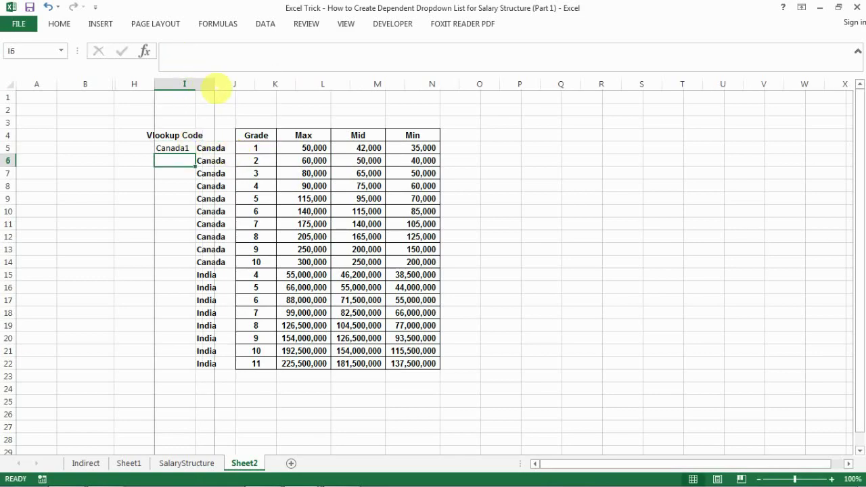
{"action": "double_click", "coordinate": [195, 84]}
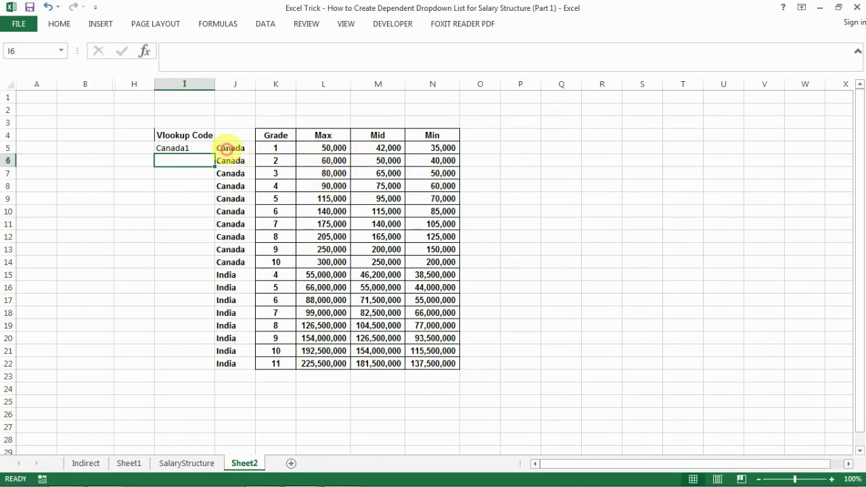
Fill the Vlookup Code formula from I5 down to I22 for all Canada and India grades.
{"action": "left_click", "coordinate": [226, 149]}
{"action": "left_click", "coordinate": [276, 149]}
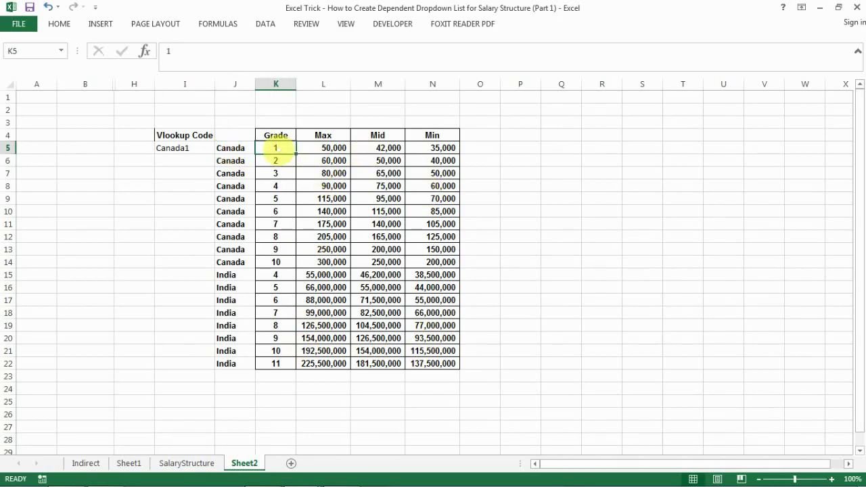
{"action": "left_click", "coordinate": [201, 149]}
{"action": "left_click_drag", "start_coordinate": [215, 154], "coordinate": [219, 369]}
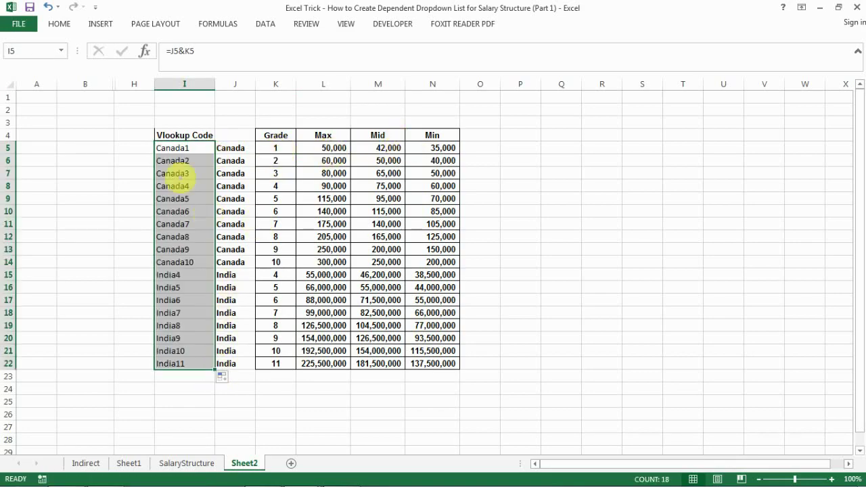
{"action": "left_click", "coordinate": [177, 160]}
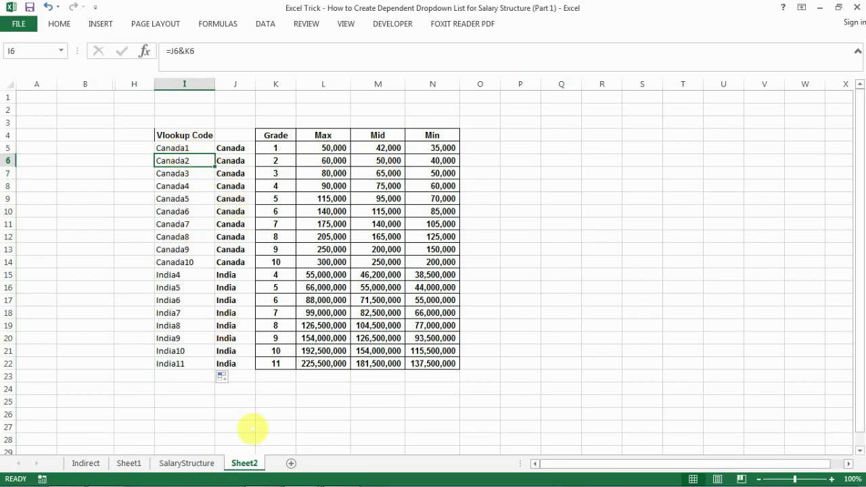
Add list data validation to the Country cell B6 on the Indirect sheet, with the source Canada,India.
{"action": "left_click", "coordinate": [86, 463]}
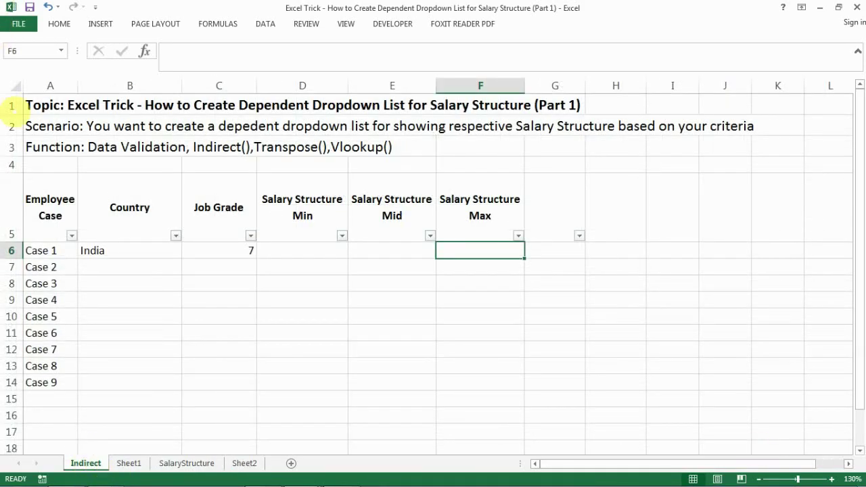
{"action": "left_click", "coordinate": [160, 250]}
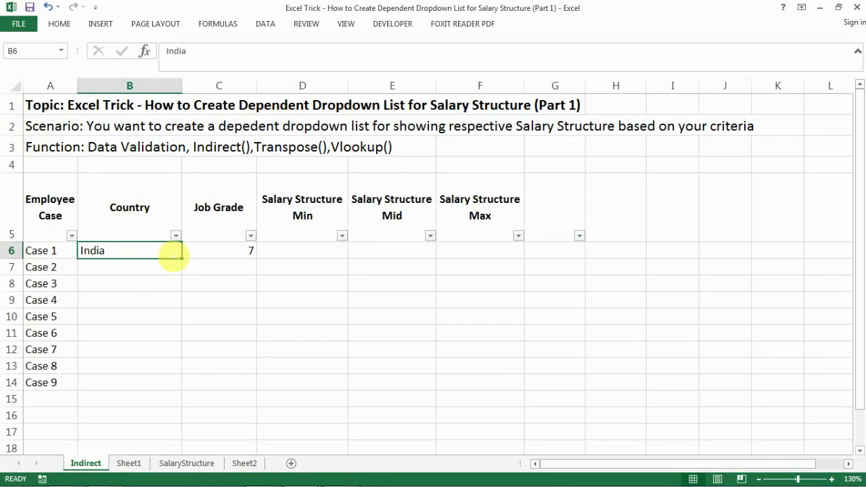
{"action": "left_click", "coordinate": [265, 24]}
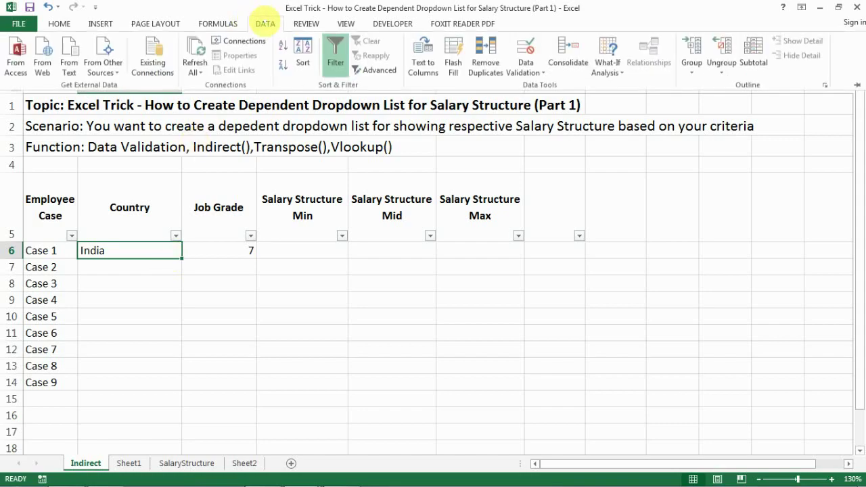
{"action": "left_click", "coordinate": [526, 52]}
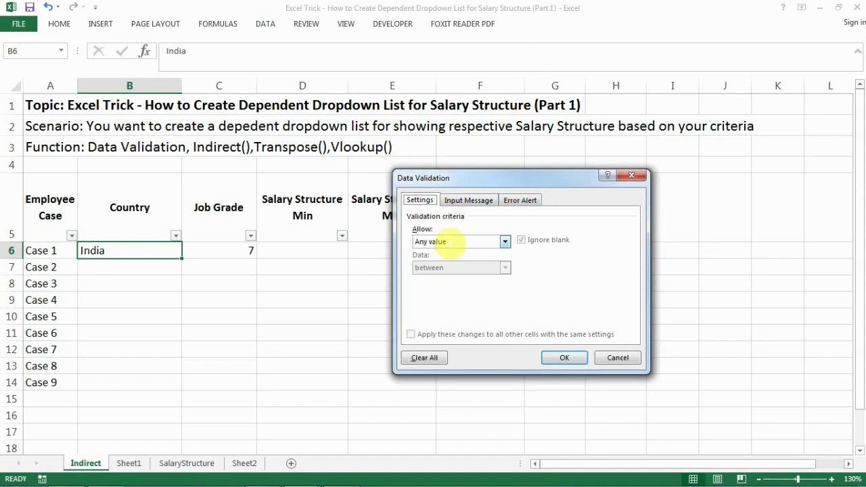
{"action": "left_click", "coordinate": [446, 244]}
{"action": "left_click", "coordinate": [440, 277]}
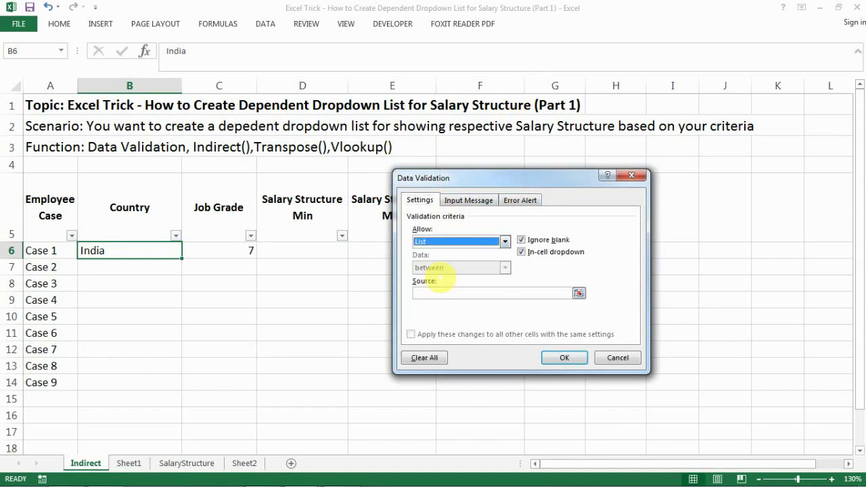
{"action": "left_click", "coordinate": [435, 294]}
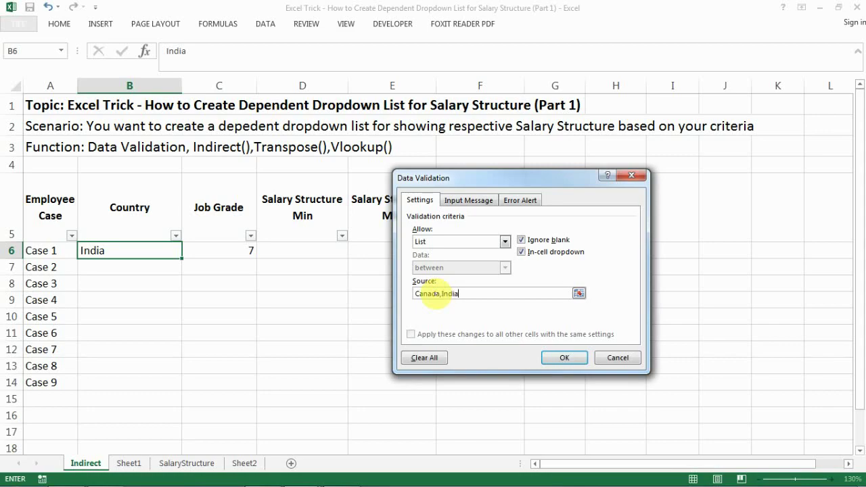
{"action": "left_click", "coordinate": [564, 357]}
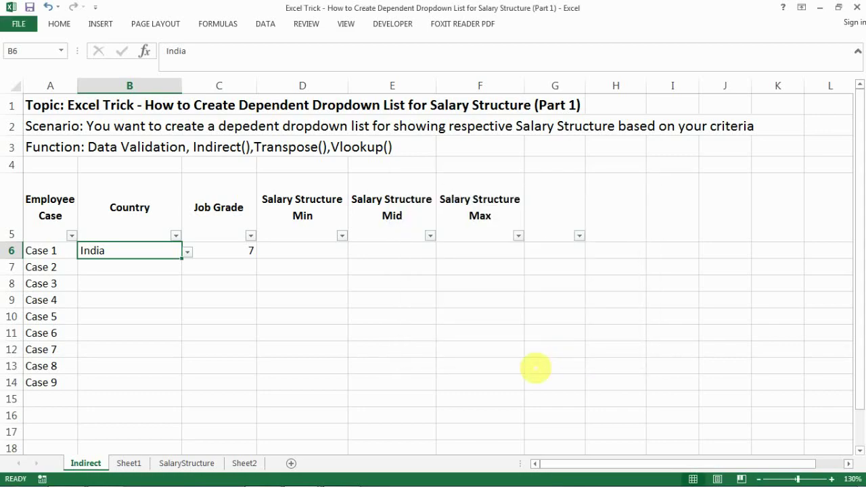
Try the new country dropdown in B6 by choosing India.
{"action": "left_click", "coordinate": [186, 252]}
{"action": "key", "text": "Return"}
{"action": "key", "text": "Up"}
{"action": "left_click", "coordinate": [186, 252]}
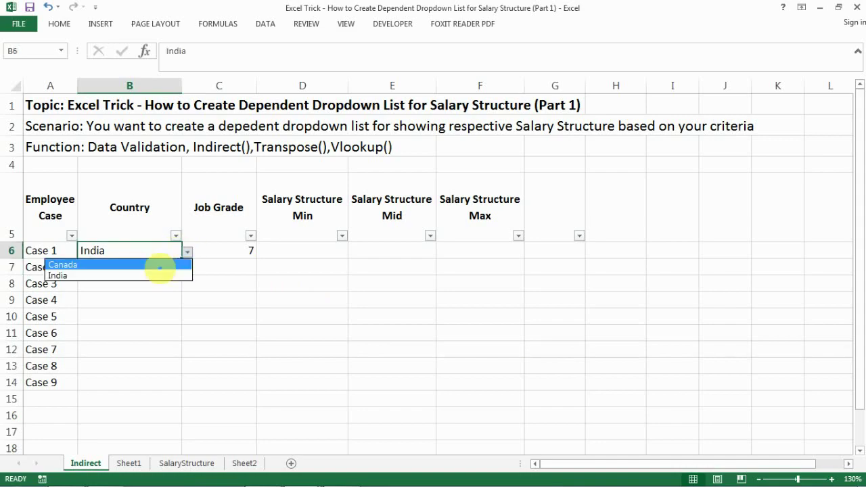
{"action": "left_click", "coordinate": [158, 274]}
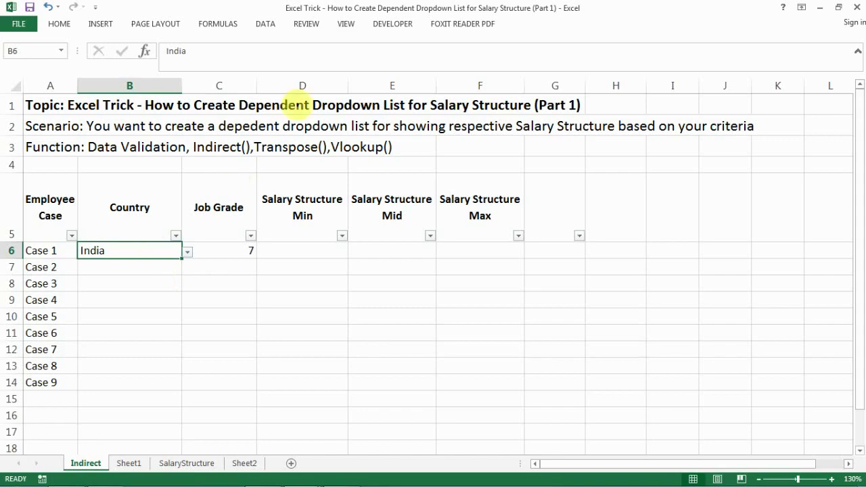
Change the source of B6's validation list to the country cells on Sheet1, =Sheet1!$C$5:$C$6.
{"action": "left_click", "coordinate": [265, 23]}
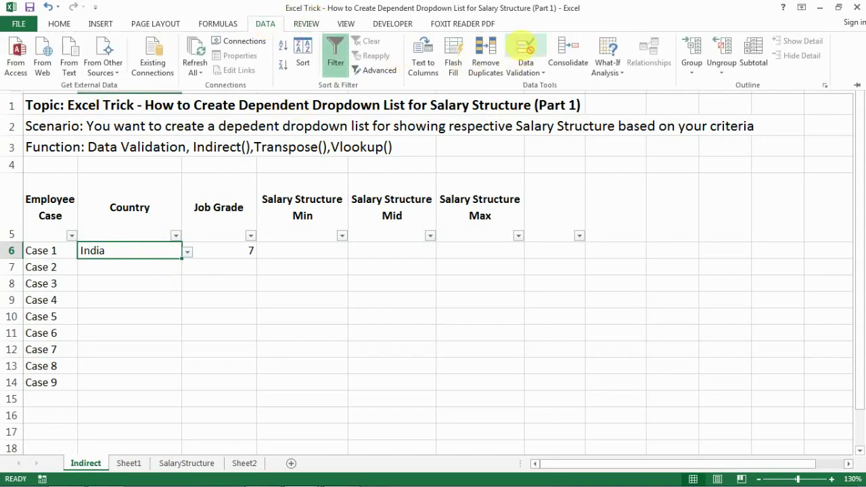
{"action": "left_click", "coordinate": [525, 48]}
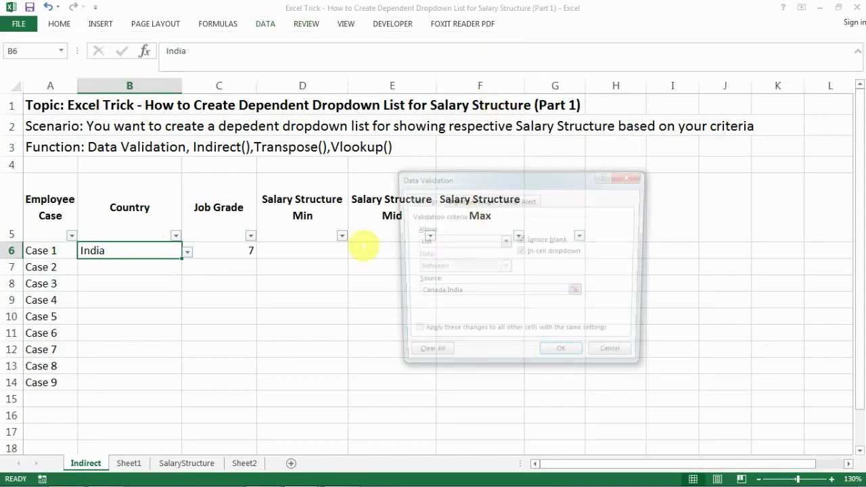
{"action": "left_click", "coordinate": [459, 297]}
{"action": "left_click_drag", "start_coordinate": [478, 295], "coordinate": [399, 296]}
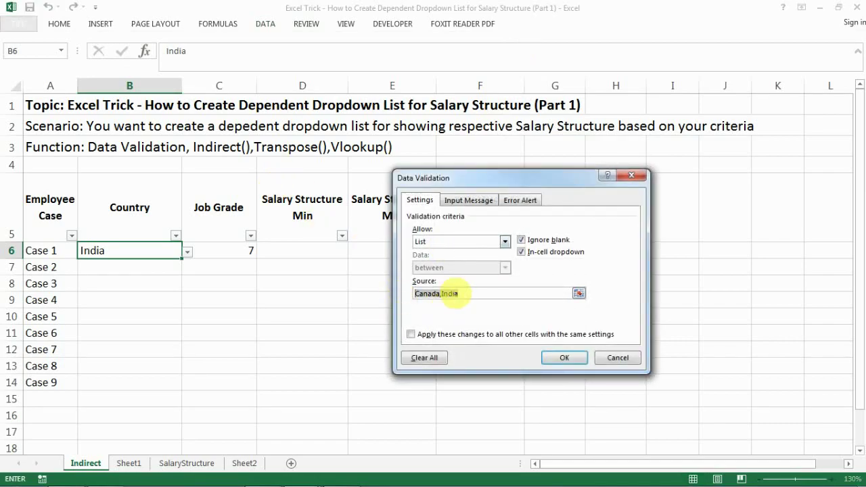
{"action": "left_click", "coordinate": [126, 462]}
{"action": "left_click_drag", "start_coordinate": [113, 148], "coordinate": [113, 166]}
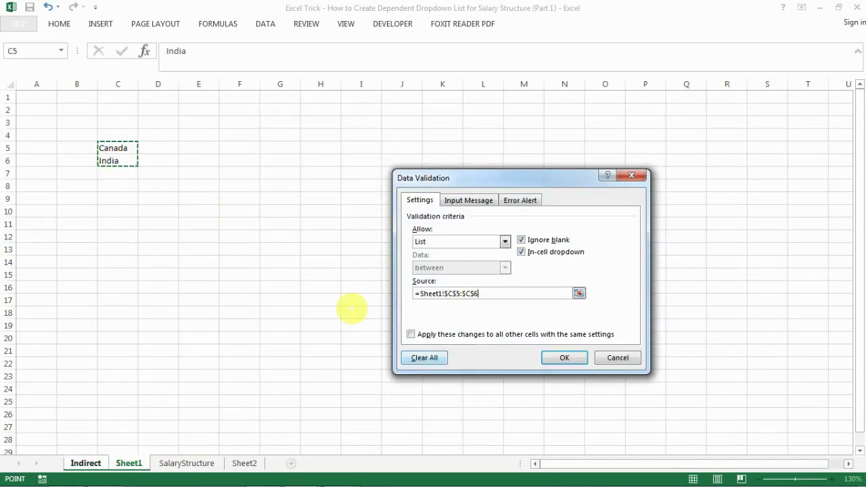
{"action": "left_click", "coordinate": [554, 358]}
Choose Canada from the country dropdown in B6 for Case 1.
{"action": "left_click", "coordinate": [126, 270]}
{"action": "left_click", "coordinate": [158, 253]}
{"action": "left_click", "coordinate": [186, 251]}
{"action": "left_click", "coordinate": [175, 265]}
{"action": "left_click", "coordinate": [173, 273]}
{"action": "left_click", "coordinate": [166, 250]}
{"action": "left_click", "coordinate": [150, 237]}
{"action": "left_click", "coordinate": [150, 249]}
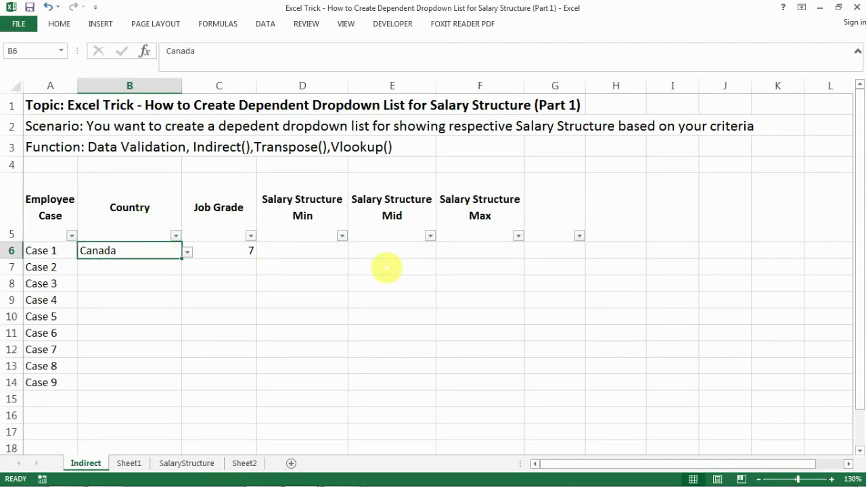
Fill the country dropdown from B6 down to B13 and choose India for Case 2 in B7.
{"action": "left_click_drag", "start_coordinate": [182, 259], "coordinate": [168, 376]}
{"action": "left_click", "coordinate": [169, 269]}
{"action": "left_click", "coordinate": [187, 268]}
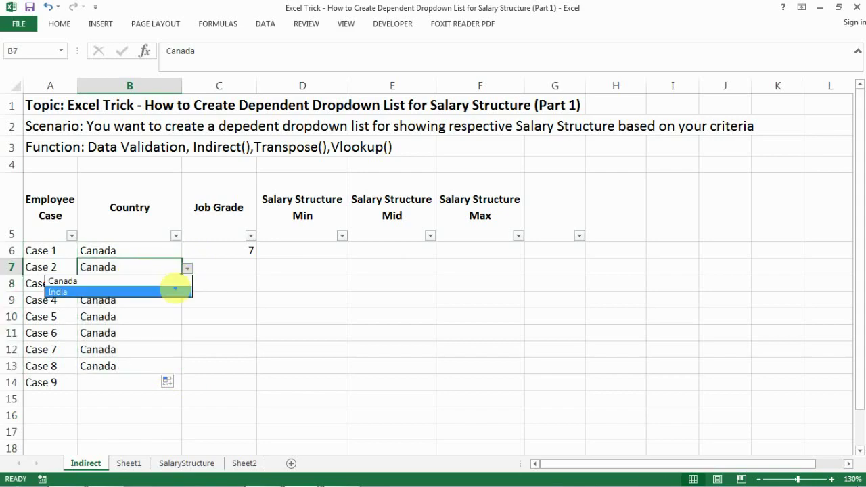
{"action": "left_click", "coordinate": [174, 291]}
{"action": "left_click", "coordinate": [181, 290]}
Name the Canada grade cells K5:K14 on Sheet2 as Canada, and reselect the range to check its name.
{"action": "left_click", "coordinate": [210, 250]}
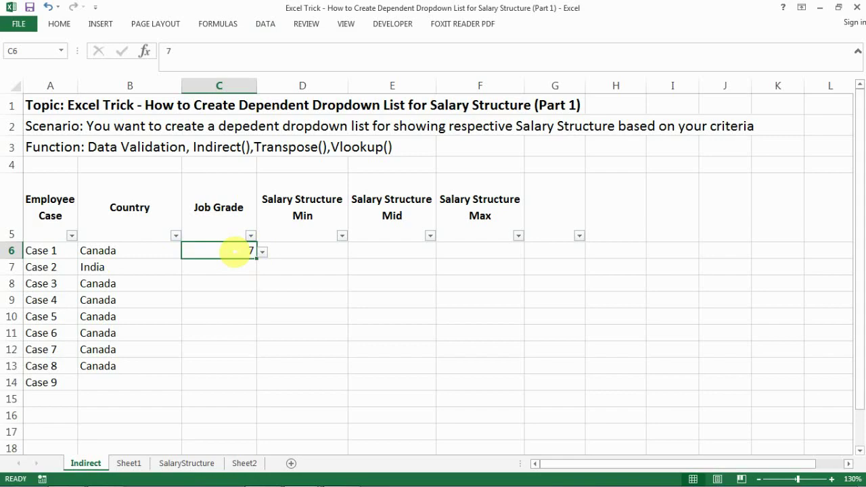
{"action": "left_click", "coordinate": [140, 251]}
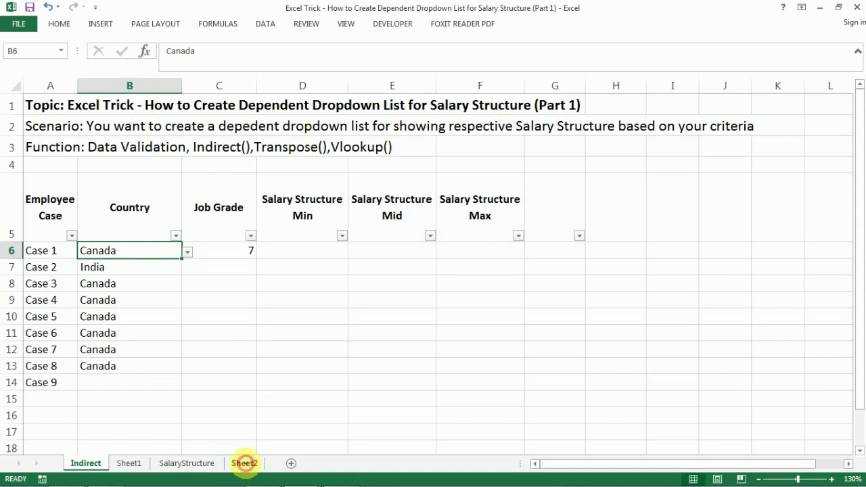
{"action": "left_click", "coordinate": [244, 463]}
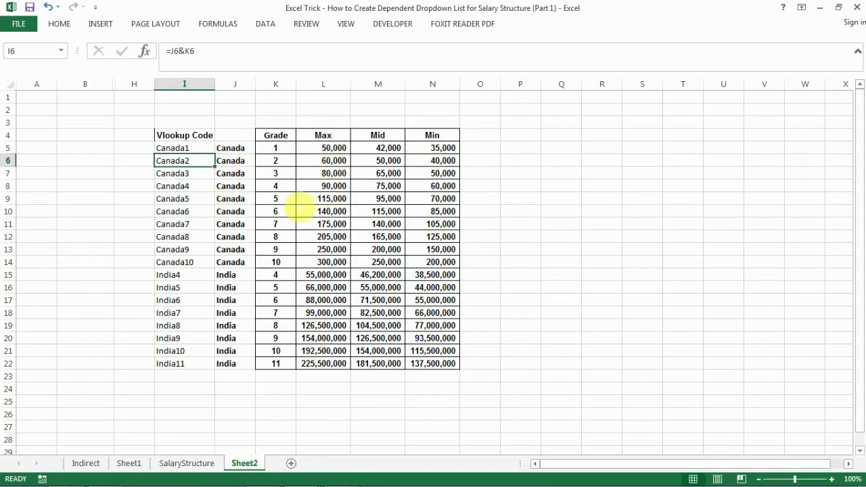
{"action": "left_click_drag", "start_coordinate": [275, 148], "coordinate": [277, 260]}
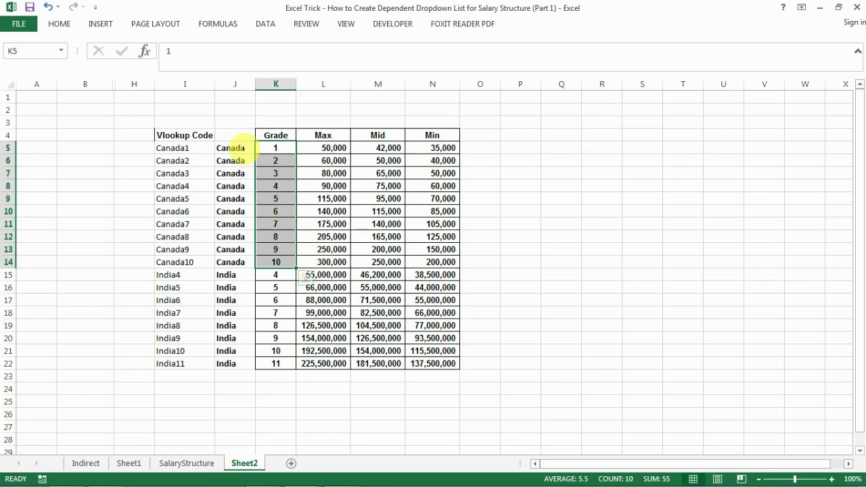
{"action": "left_click_drag", "start_coordinate": [277, 147], "coordinate": [277, 261]}
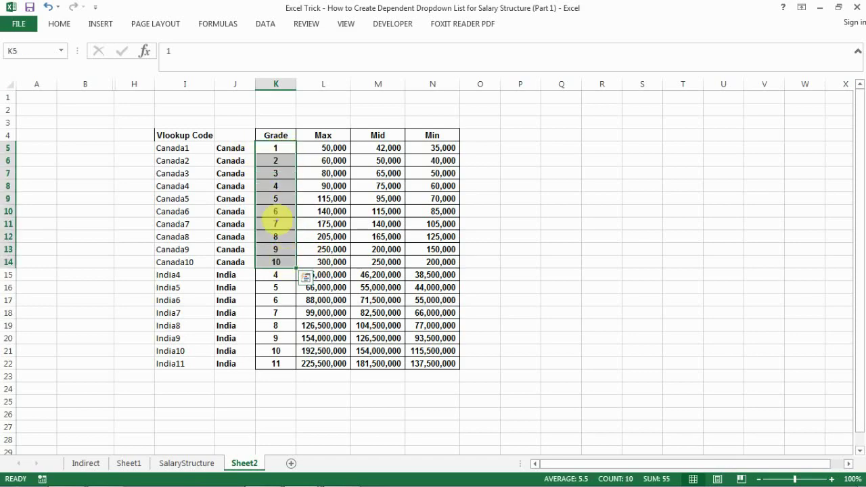
{"action": "left_click", "coordinate": [42, 51]}
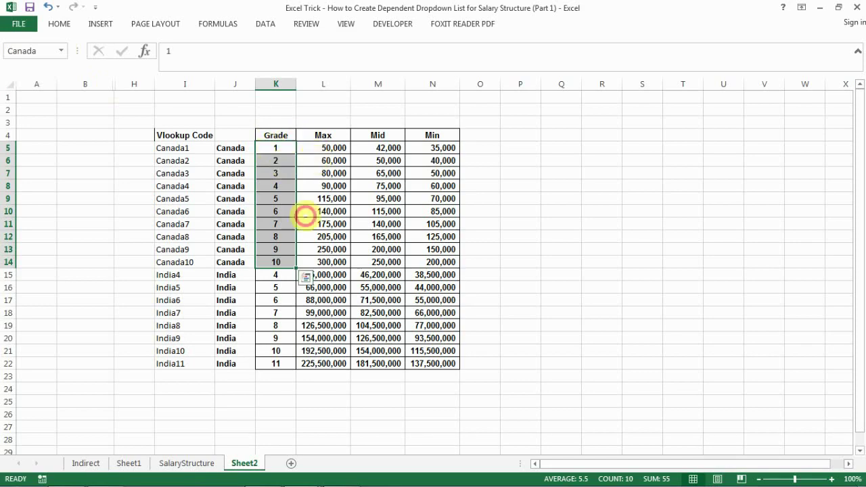
{"action": "left_click", "coordinate": [305, 212]}
{"action": "left_click_drag", "start_coordinate": [275, 149], "coordinate": [279, 264]}
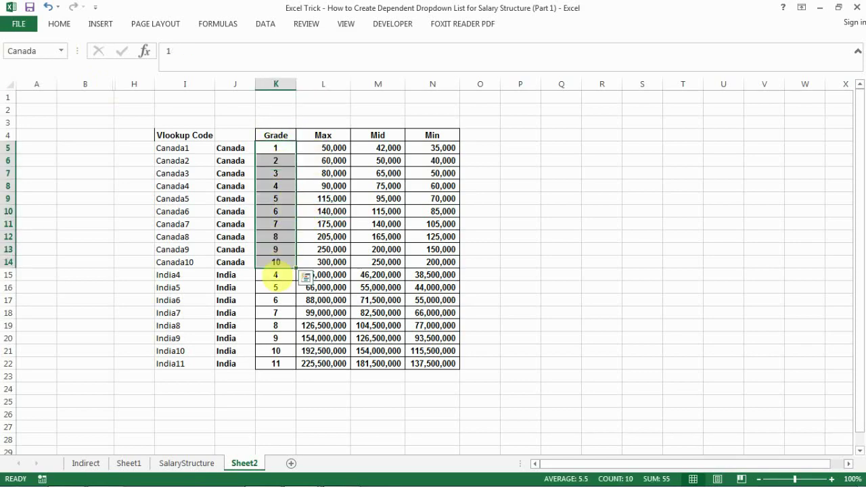
Name the India grade cells K15:K22 on Sheet2 as India.
{"action": "left_click", "coordinate": [276, 274]}
{"action": "left_click_drag", "start_coordinate": [276, 275], "coordinate": [280, 362]}
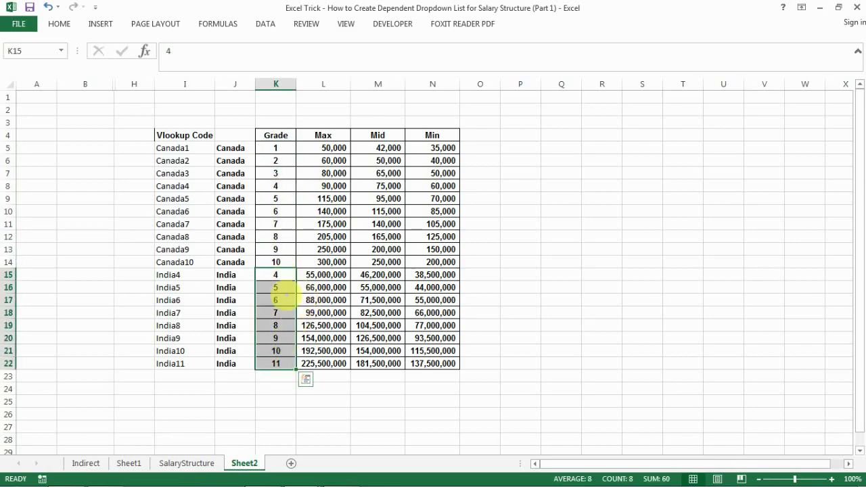
{"action": "left_click", "coordinate": [37, 51]}
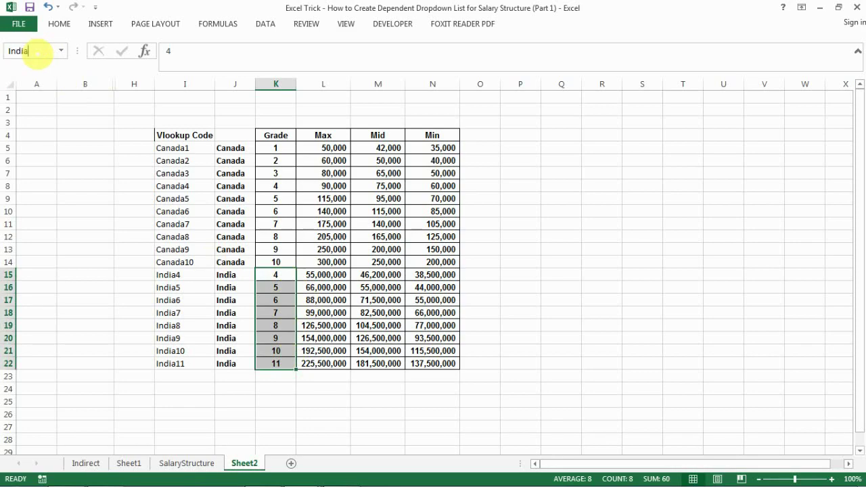
{"action": "type", "text": "India"}
{"action": "key", "text": "Return"}
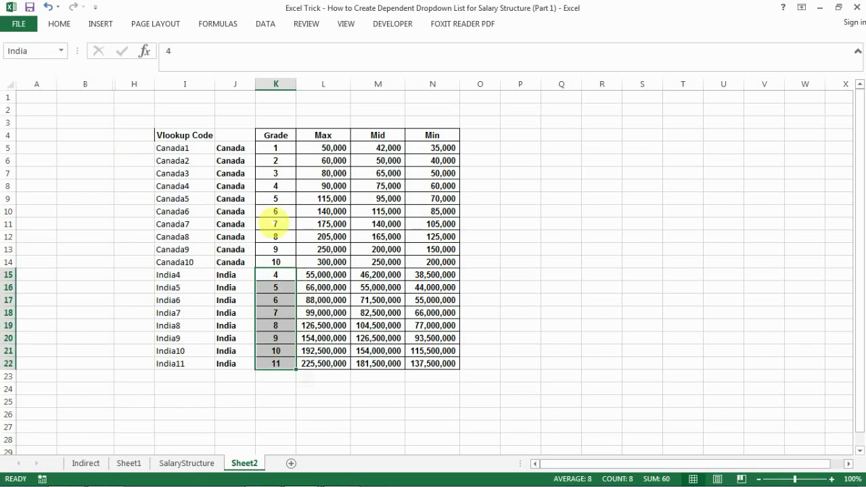
Check the named ranges Canada and India by going to each one on Sheet2.
{"action": "left_click", "coordinate": [275, 224]}
{"action": "left_click", "coordinate": [61, 50]}
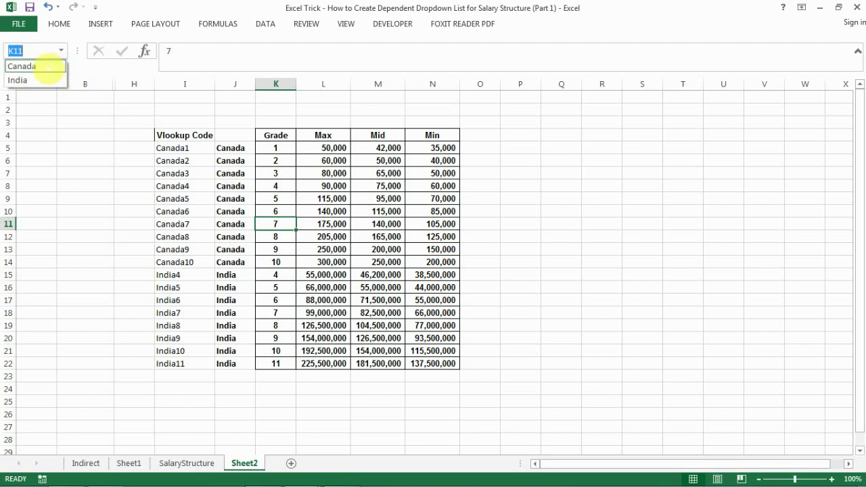
{"action": "left_click", "coordinate": [45, 68]}
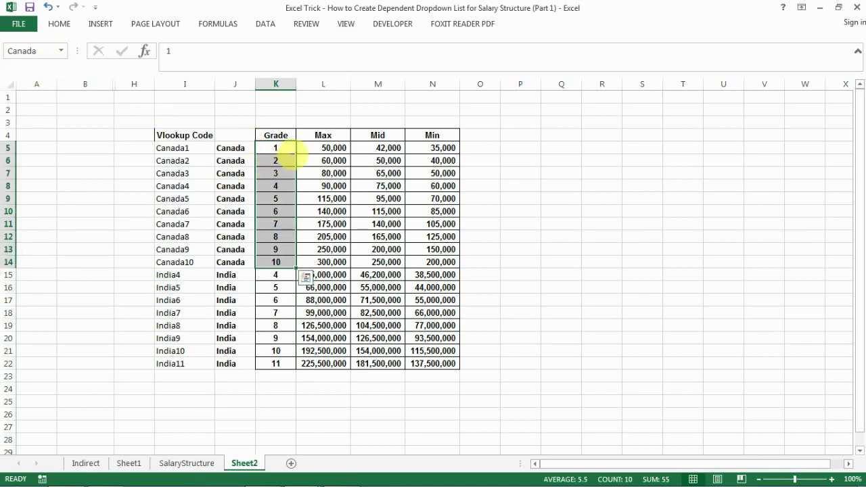
{"action": "left_click", "coordinate": [61, 50]}
{"action": "left_click", "coordinate": [47, 80]}
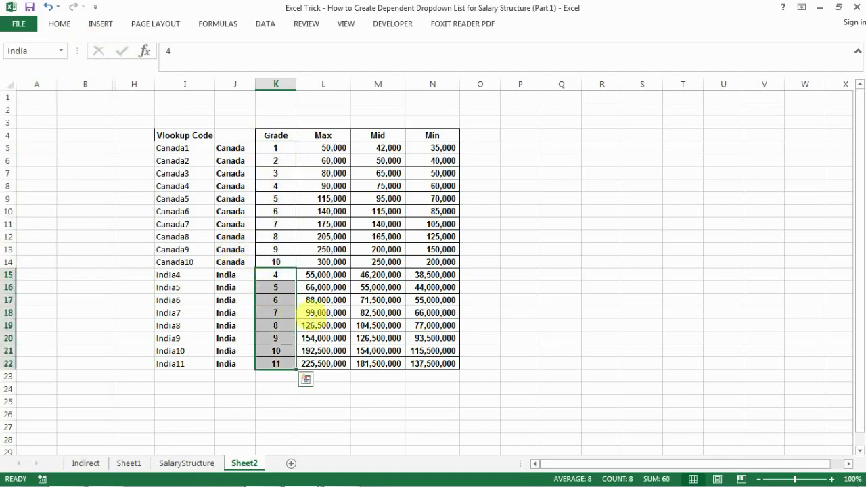
{"action": "left_click", "coordinate": [318, 311]}
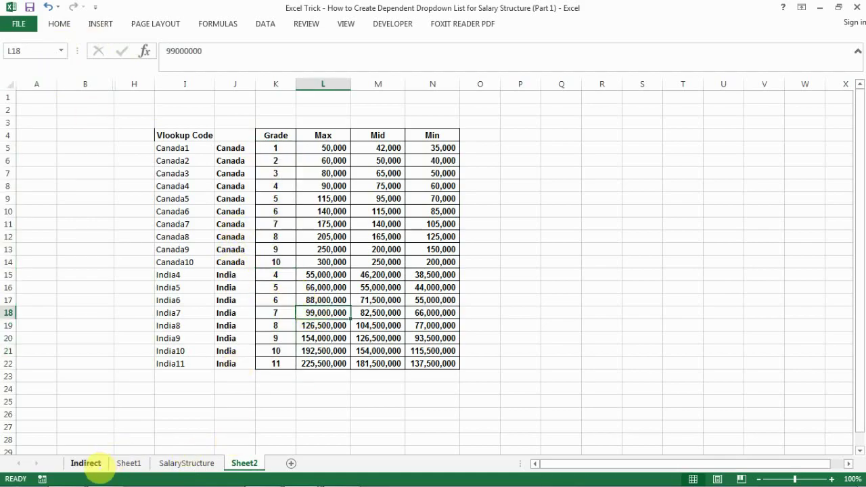
Set the data validation list source of job grade cell C6 on the Indirect sheet to =indirect($B6).
{"action": "left_click", "coordinate": [95, 465]}
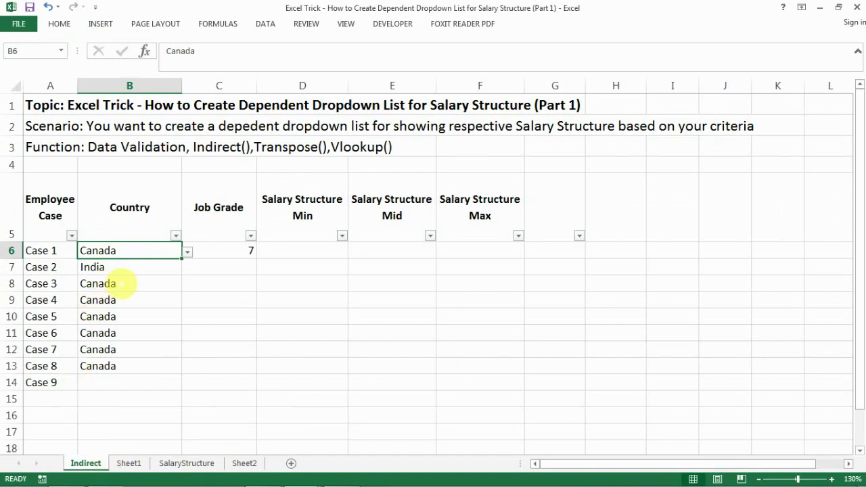
{"action": "left_click", "coordinate": [233, 254]}
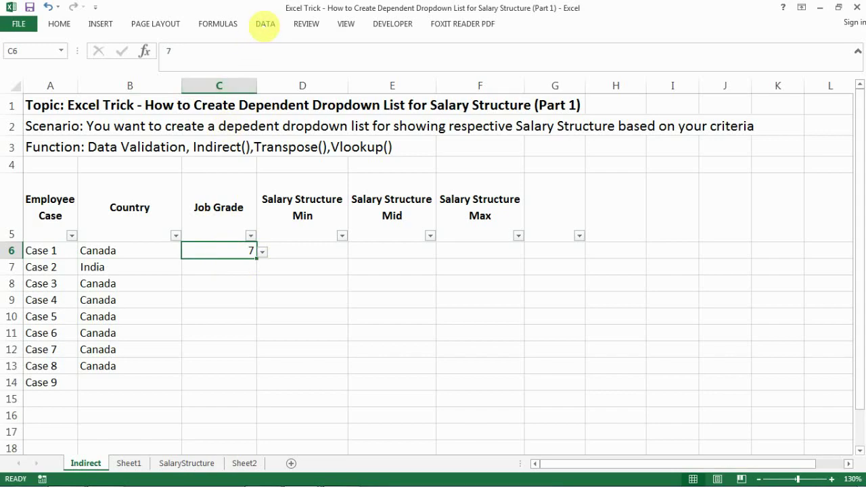
{"action": "left_click", "coordinate": [265, 23]}
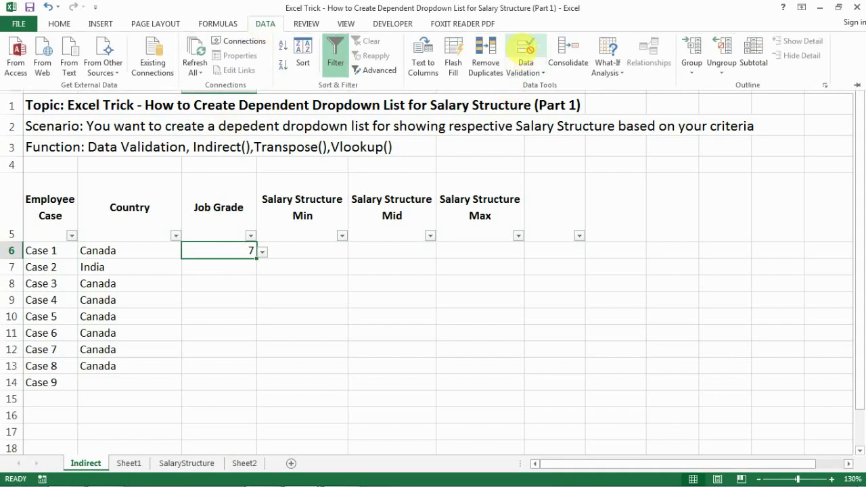
{"action": "left_click", "coordinate": [526, 49]}
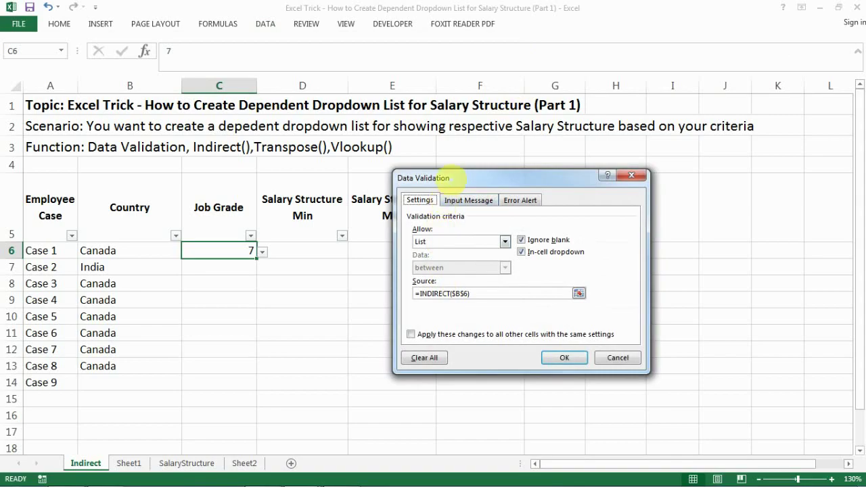
{"action": "left_click_drag", "start_coordinate": [449, 177], "coordinate": [314, 143]}
{"action": "left_click", "coordinate": [341, 259]}
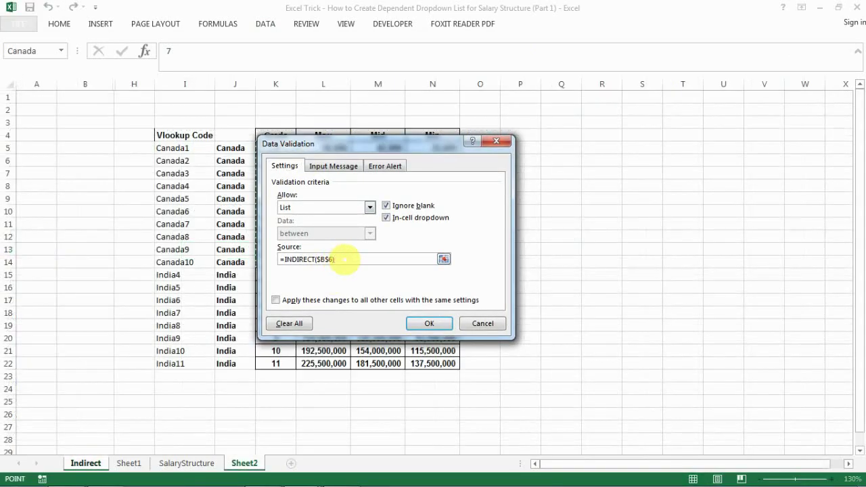
{"action": "left_click_drag", "start_coordinate": [341, 259], "coordinate": [280, 259]}
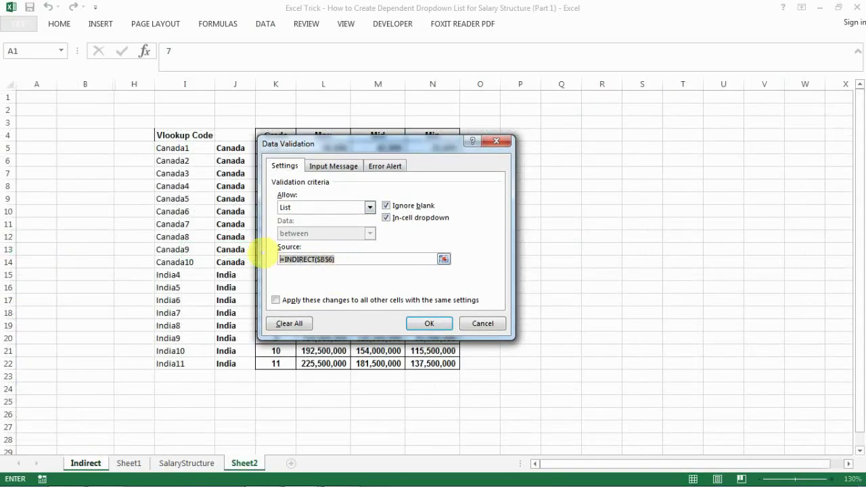
{"action": "type", "text": "=in"}
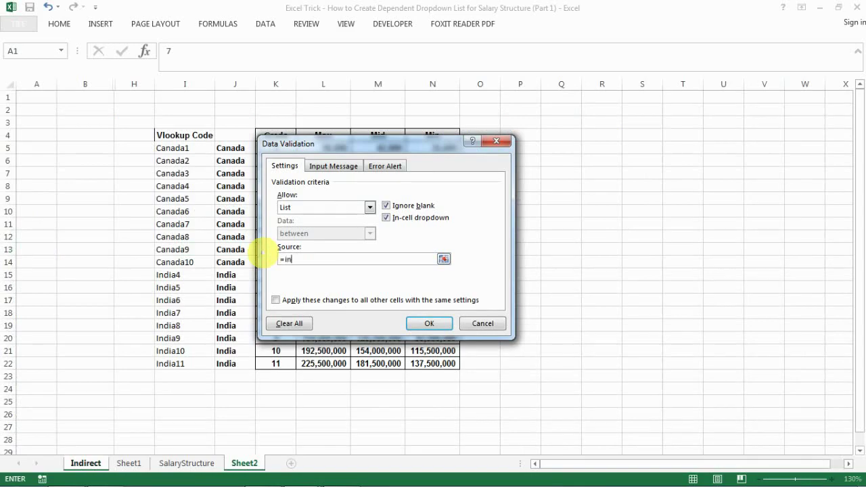
{"action": "type", "text": "direct("}
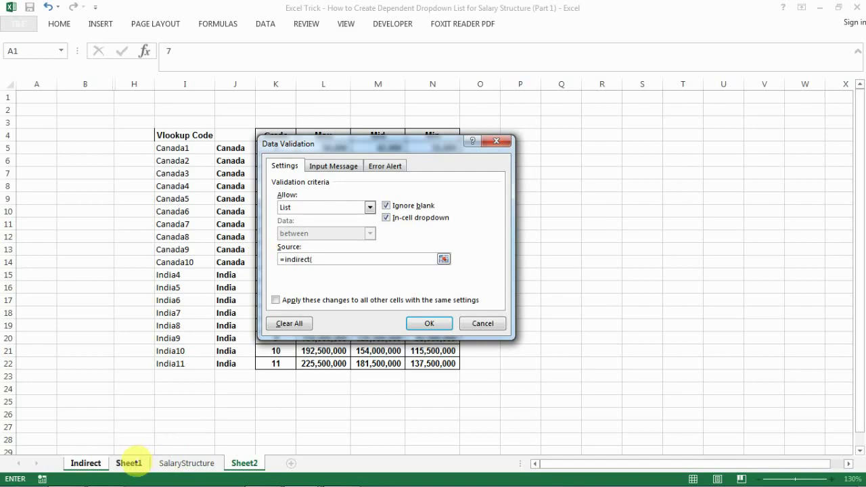
{"action": "left_click", "coordinate": [86, 463]}
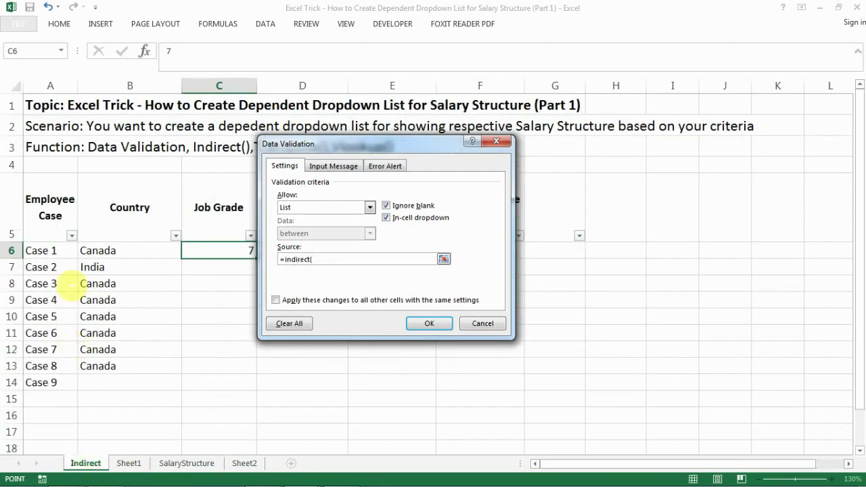
{"action": "left_click", "coordinate": [100, 251]}
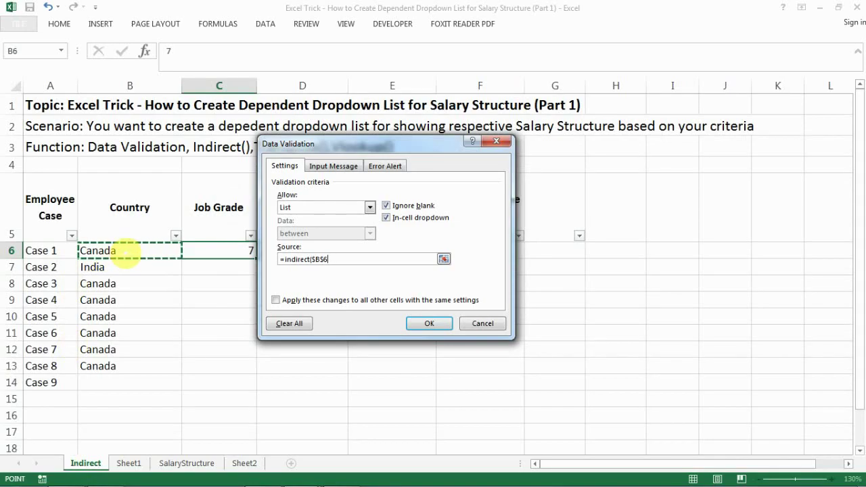
{"action": "type", "text": ")"}
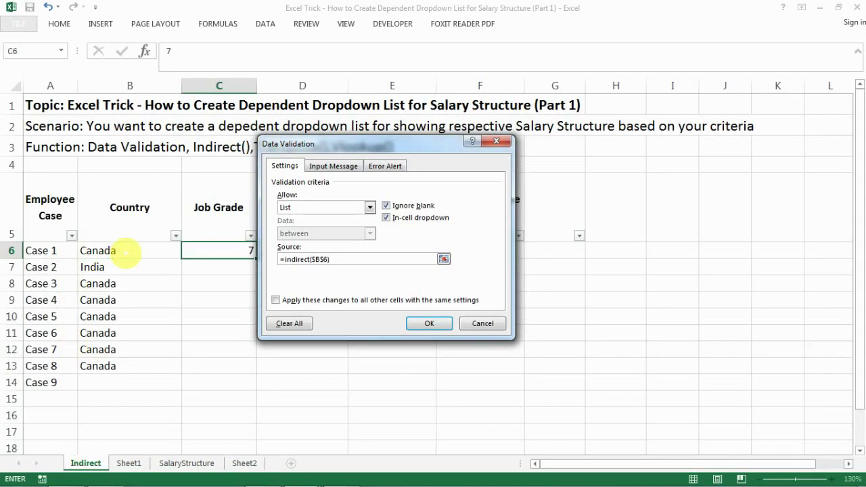
{"action": "left_click_drag", "start_coordinate": [309, 260], "coordinate": [328, 261]}
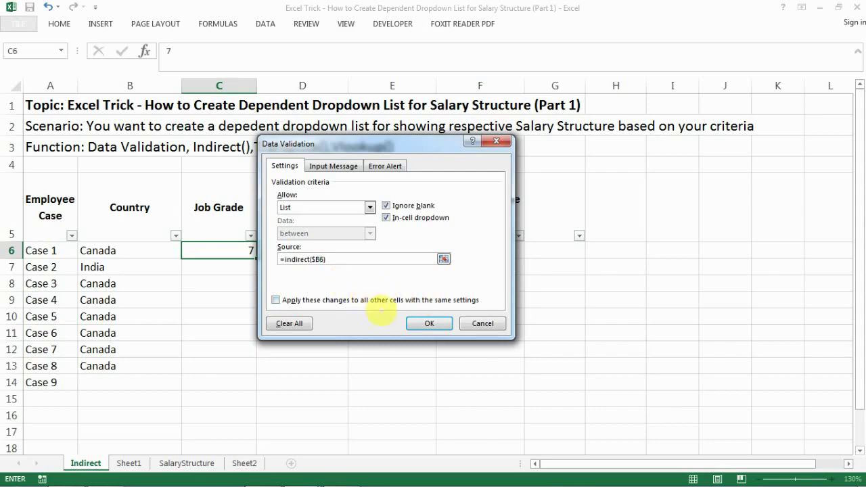
{"action": "left_click", "coordinate": [428, 324]}
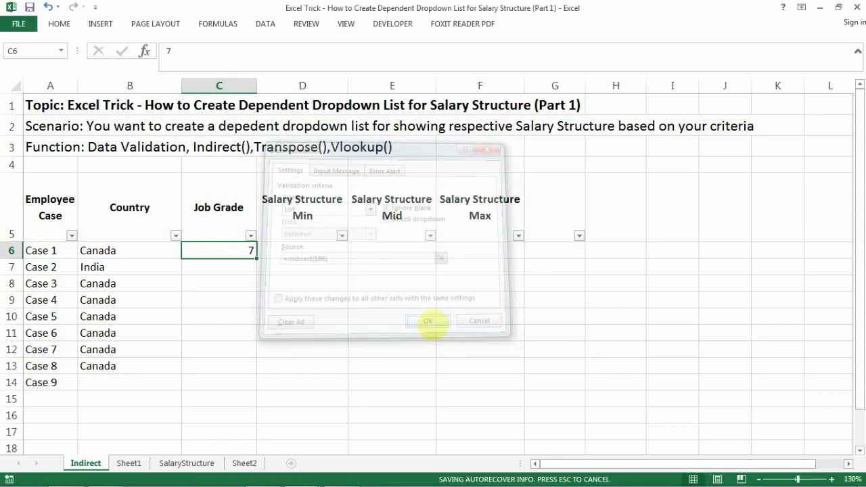
Check the grades offered in the C6 dropdown while Case 1 is set to Canada.
{"action": "left_click", "coordinate": [236, 270]}
{"action": "left_click", "coordinate": [252, 250]}
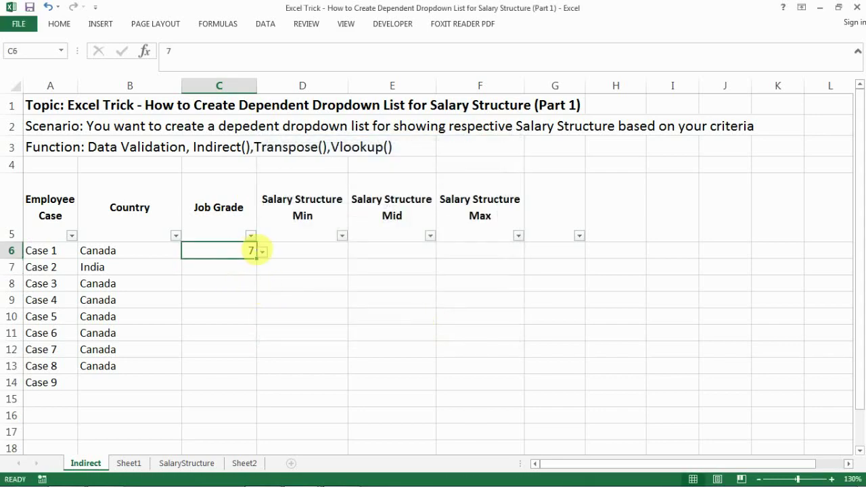
{"action": "left_click", "coordinate": [261, 250]}
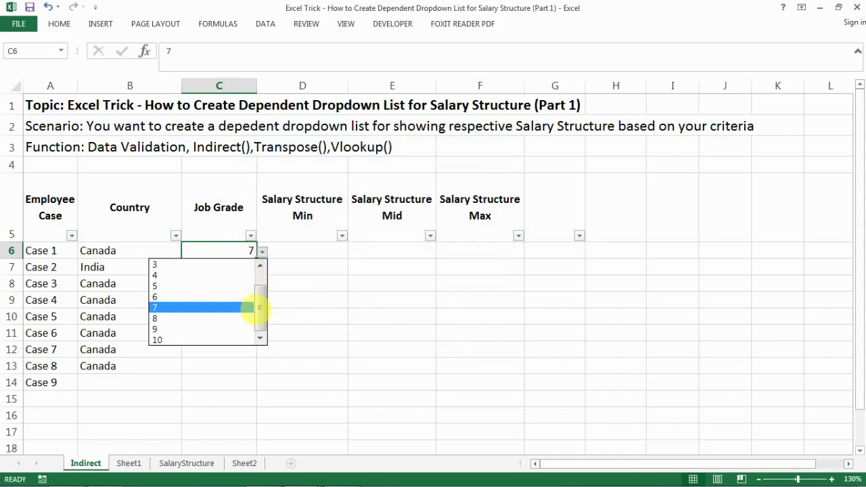
{"action": "mouse_move", "coordinate": [263, 299]}
{"action": "left_mouse_down"}
{"action": "mouse_move", "coordinate": [260, 277]}
{"action": "mouse_move", "coordinate": [263, 316]}
{"action": "left_mouse_up"}
{"action": "key", "text": "Escape"}
Choose India as the country for Case 1 in B6 and check the grades offered in C6.
{"action": "left_click", "coordinate": [167, 251]}
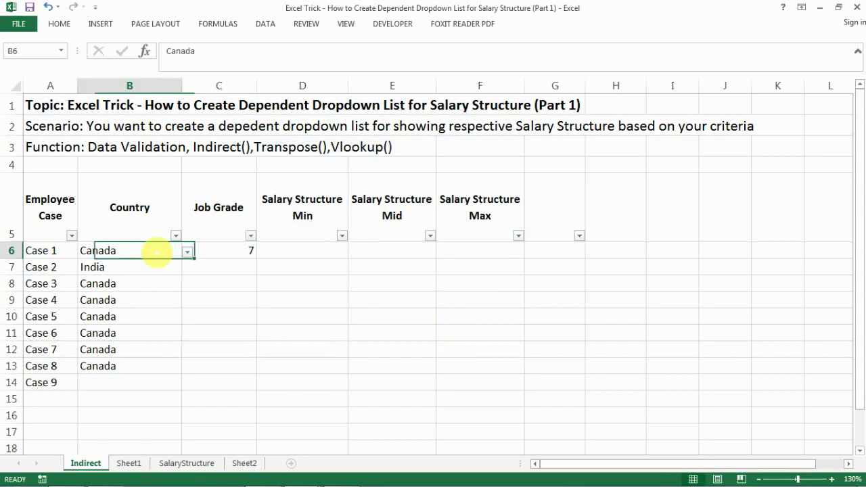
{"action": "left_click", "coordinate": [187, 252]}
{"action": "left_click", "coordinate": [178, 276]}
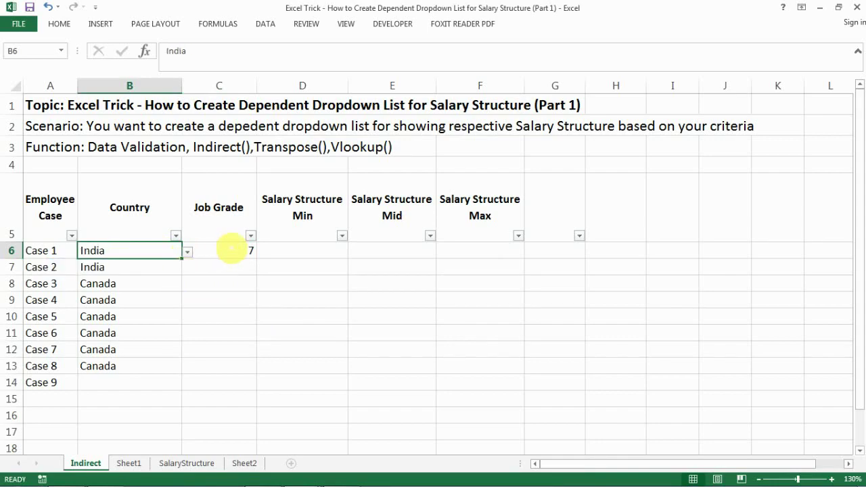
{"action": "left_click", "coordinate": [238, 251]}
{"action": "left_click", "coordinate": [261, 251]}
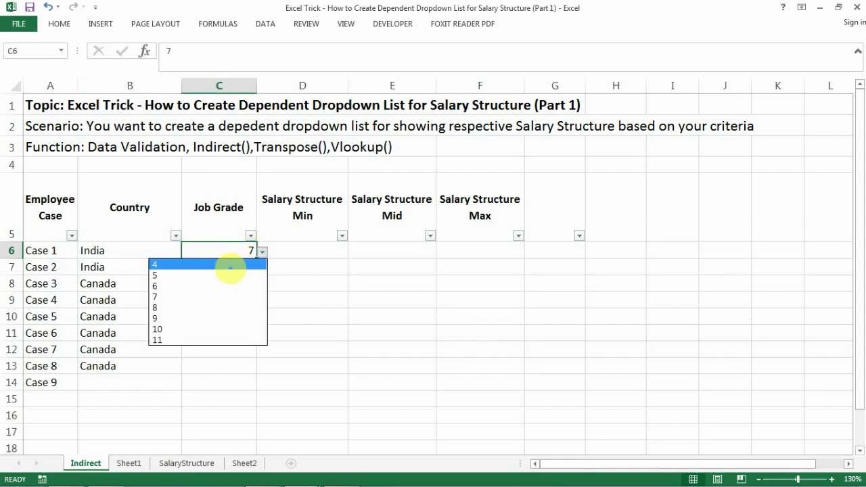
{"action": "key", "text": "Escape"}
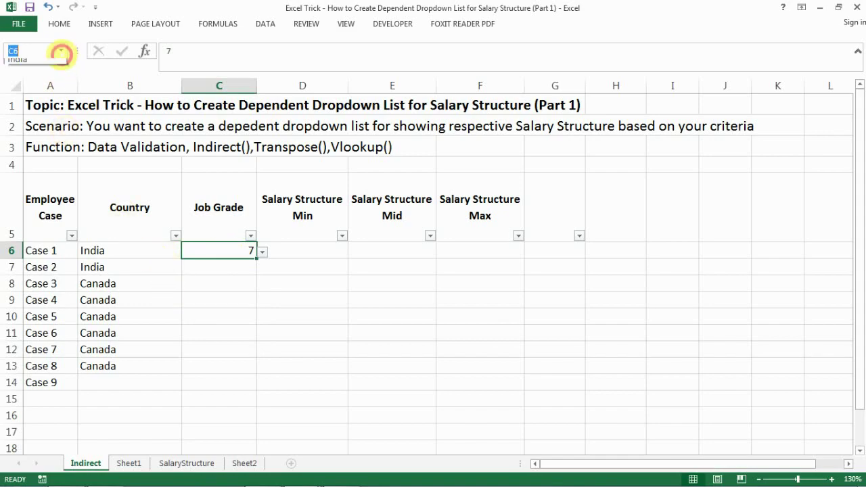
Review the workbook's defined range names and compare them with the Case 1 country and job grade dropdown.
{"action": "left_click", "coordinate": [61, 51]}
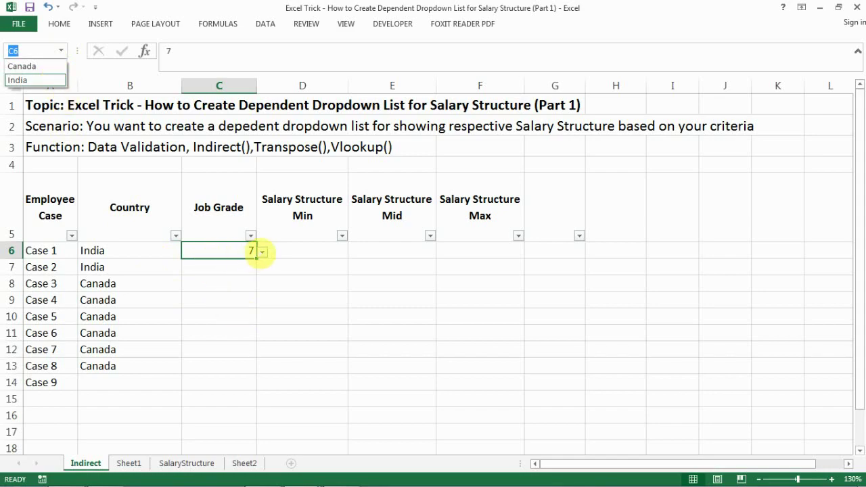
{"action": "left_click", "coordinate": [256, 251]}
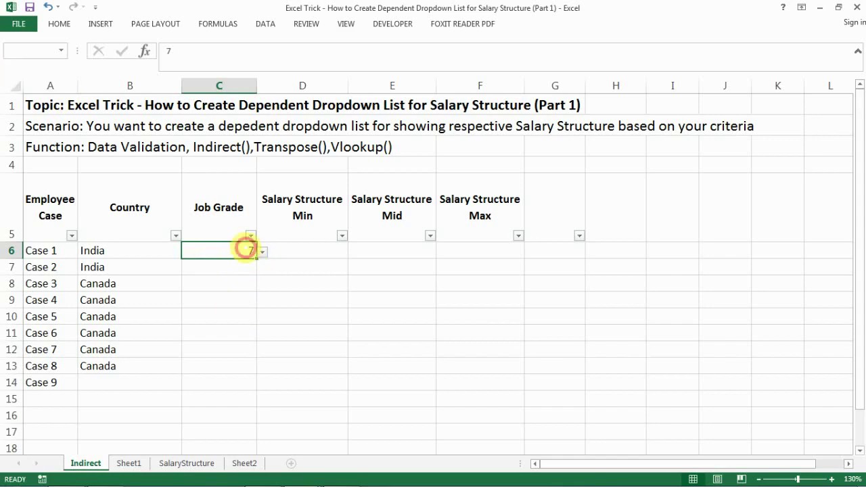
{"action": "left_click", "coordinate": [152, 250]}
{"action": "left_click", "coordinate": [211, 249]}
{"action": "left_click", "coordinate": [261, 251]}
{"action": "left_click", "coordinate": [262, 251]}
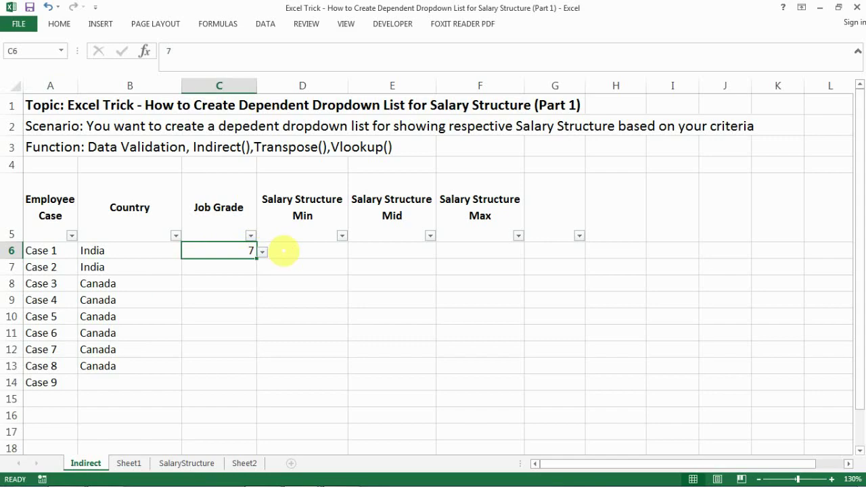
Fill the job grade dropdown from C6 down to C13 and check the validation source of C7.
{"action": "left_click_drag", "start_coordinate": [257, 258], "coordinate": [247, 372]}
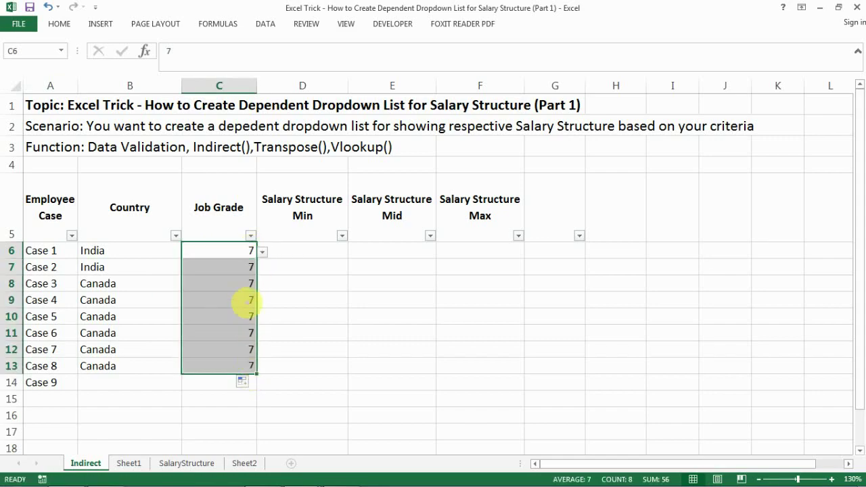
{"action": "left_click", "coordinate": [247, 282]}
{"action": "left_click", "coordinate": [233, 271]}
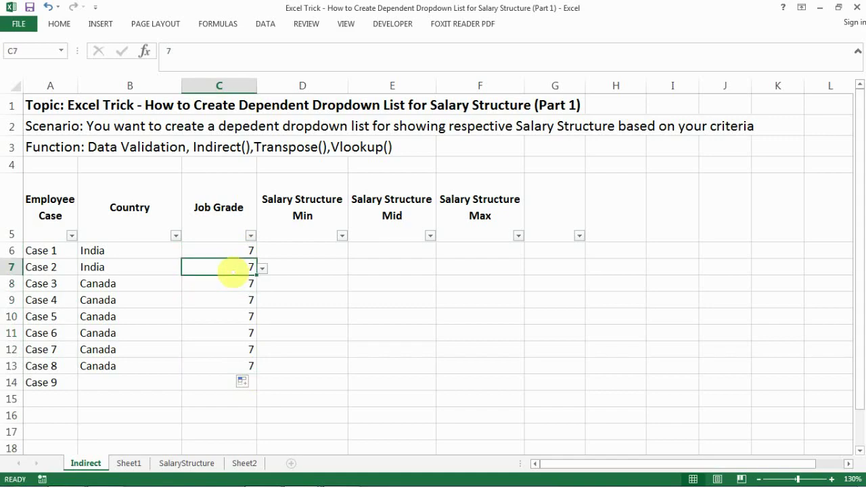
{"action": "left_click", "coordinate": [265, 23]}
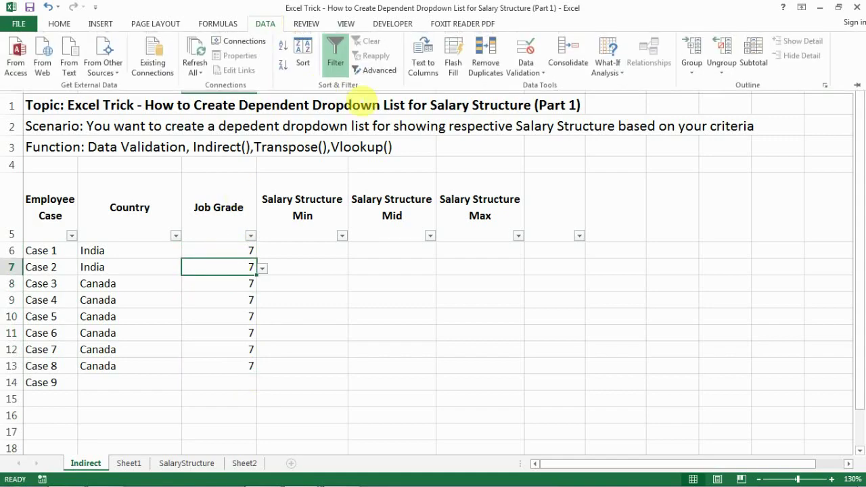
{"action": "left_click", "coordinate": [526, 51]}
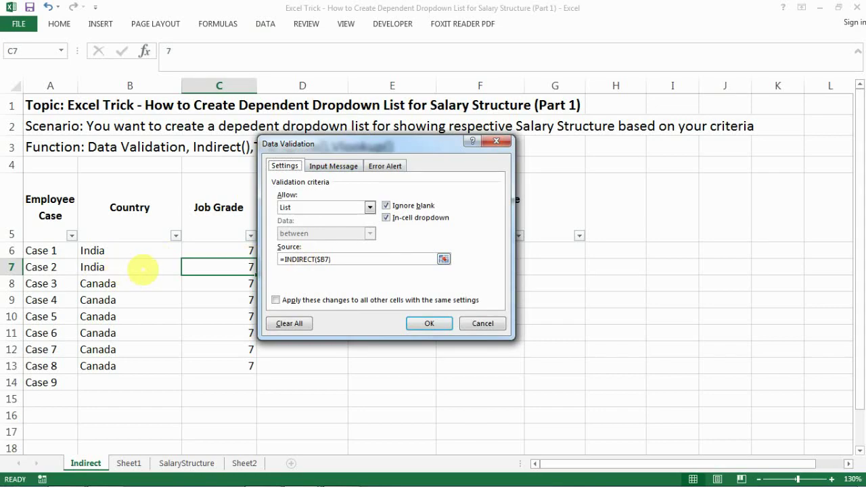
{"action": "left_click", "coordinate": [426, 323]}
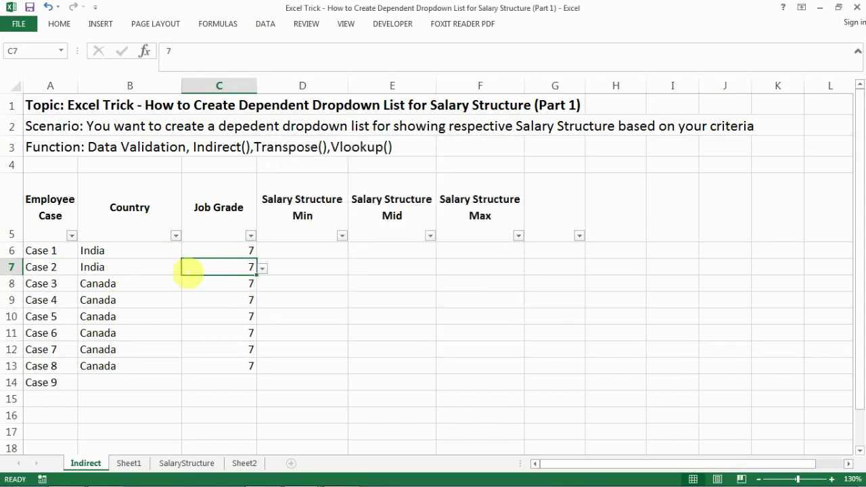
Set Case 2 to country Canada in B7 and job grade 5 in C7 using the dropdowns.
{"action": "left_click", "coordinate": [179, 267]}
{"action": "left_click", "coordinate": [187, 268]}
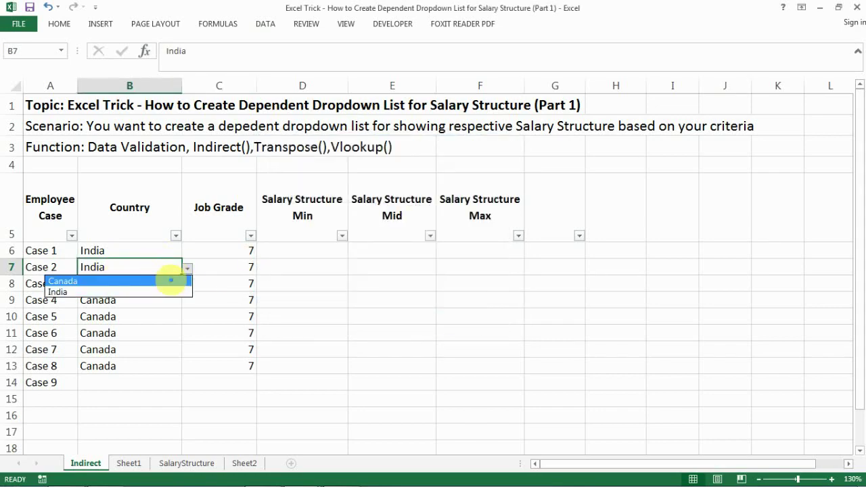
{"action": "left_click", "coordinate": [171, 280]}
{"action": "left_click", "coordinate": [248, 268]}
{"action": "left_click", "coordinate": [261, 268]}
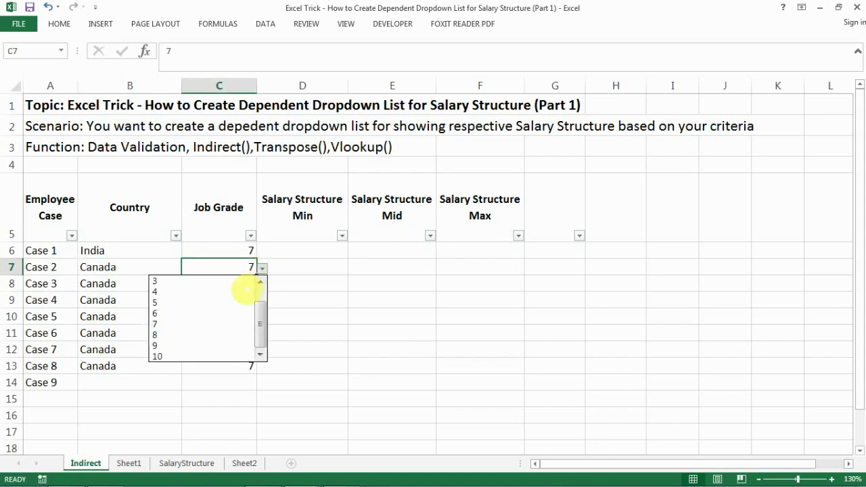
{"action": "left_click", "coordinate": [230, 302]}
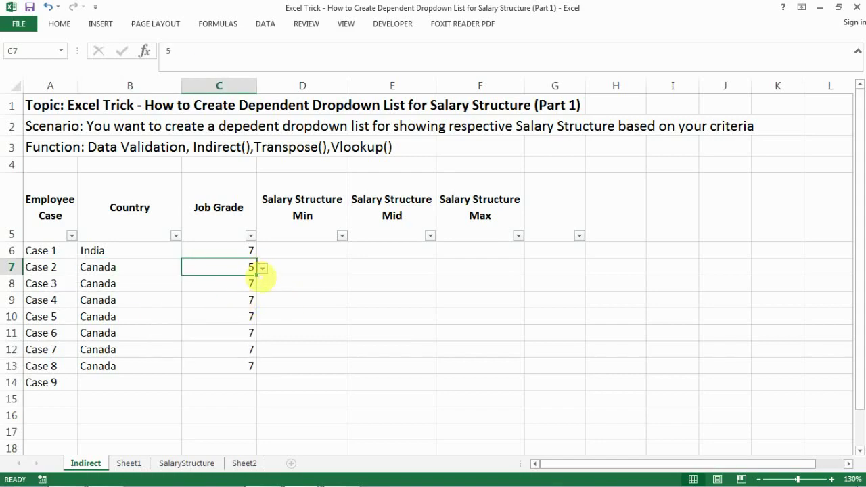
Choose job grade 6 for both Case 3 in C8 and Case 4 in C9.
{"action": "left_click", "coordinate": [148, 283]}
{"action": "left_click", "coordinate": [249, 283]}
{"action": "left_click", "coordinate": [261, 284]}
{"action": "left_click", "coordinate": [230, 327]}
{"action": "left_click", "coordinate": [242, 300]}
{"action": "left_click", "coordinate": [263, 300]}
{"action": "left_click", "coordinate": [242, 345]}
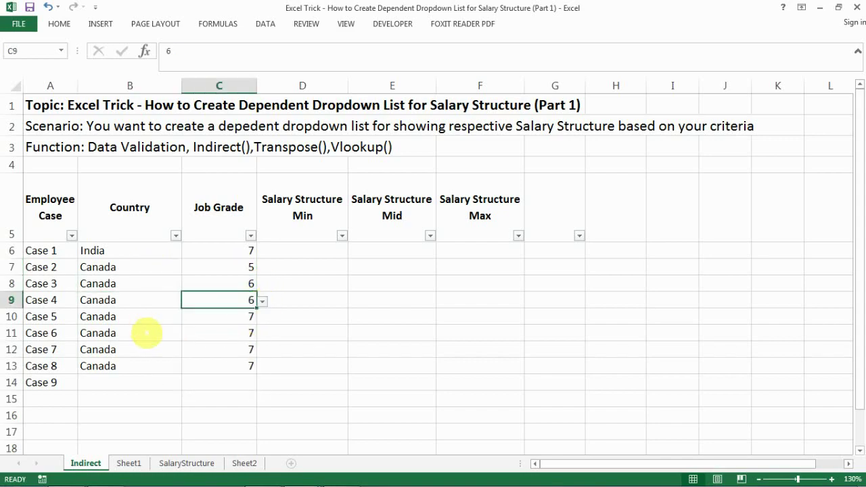
Set Case 6 to country India in B11 and job grade 11 in C11 using the dropdowns.
{"action": "left_click", "coordinate": [169, 333]}
{"action": "left_click", "coordinate": [189, 333]}
{"action": "left_click", "coordinate": [174, 357]}
{"action": "left_click", "coordinate": [260, 338]}
{"action": "left_click", "coordinate": [261, 334]}
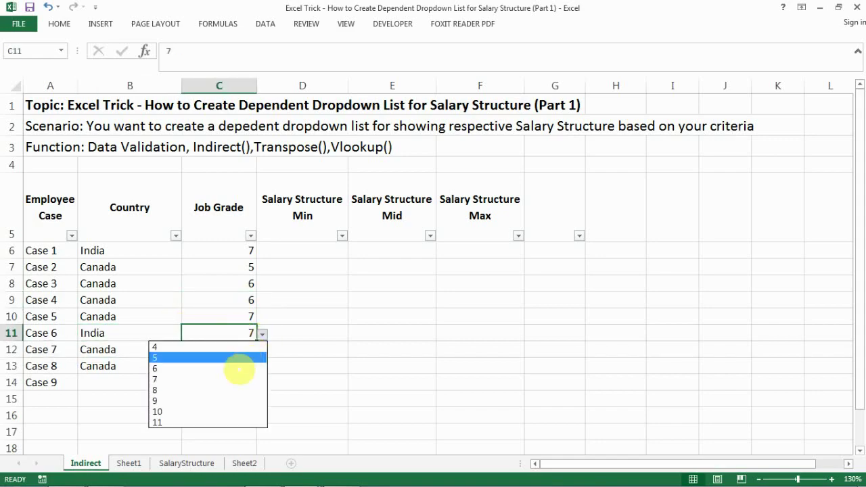
{"action": "left_click", "coordinate": [234, 422]}
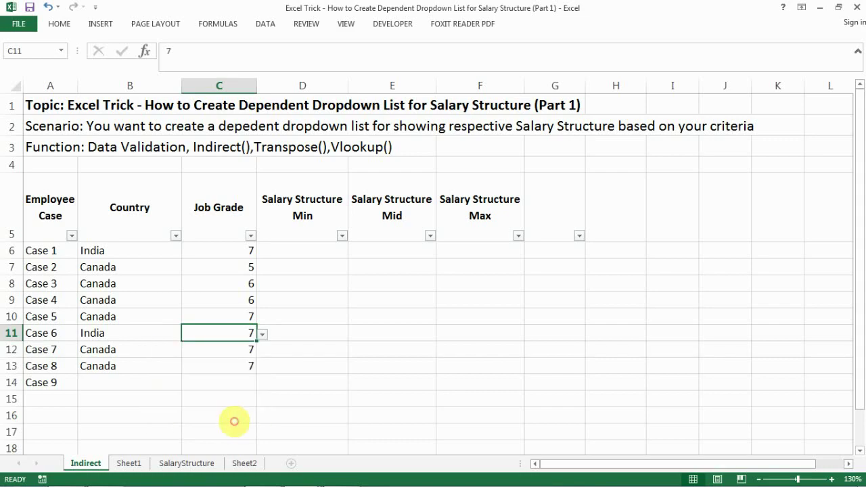
{"action": "left_click", "coordinate": [172, 338]}
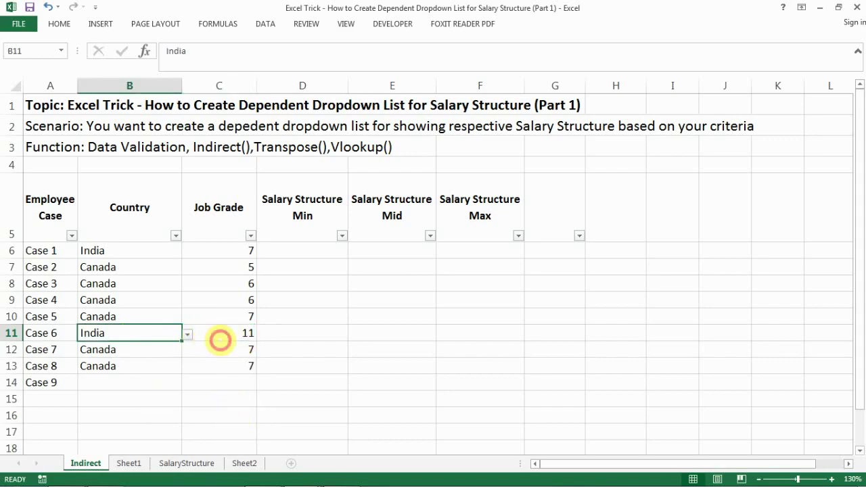
{"action": "left_click", "coordinate": [220, 340]}
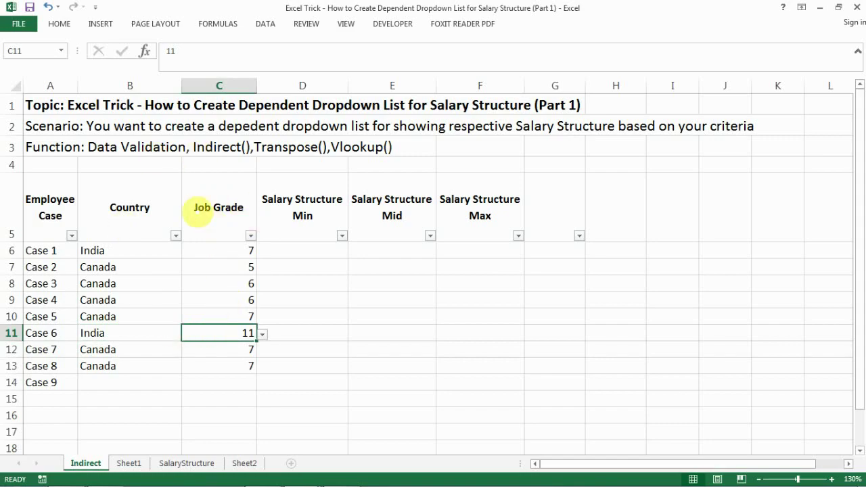
Start a VLOOKUP formula in D6 under Salary Structure Min with B6&C6 as the lookup value.
{"action": "left_click", "coordinate": [302, 232]}
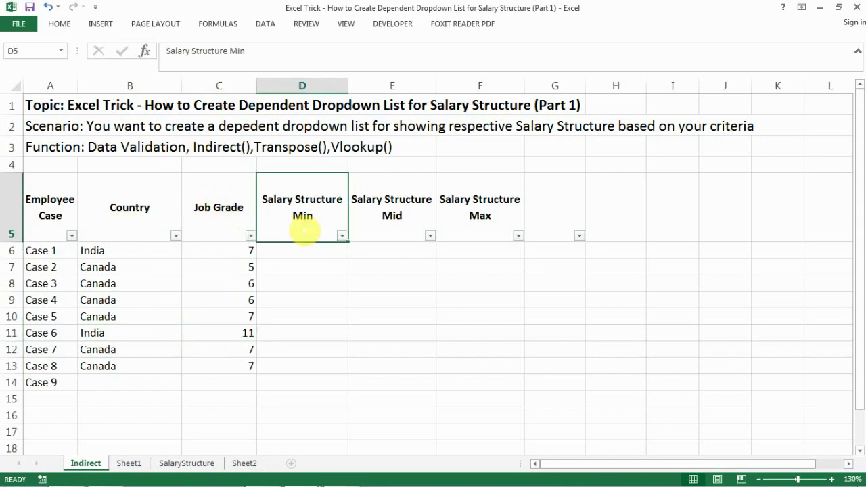
{"action": "key", "text": "Down"}
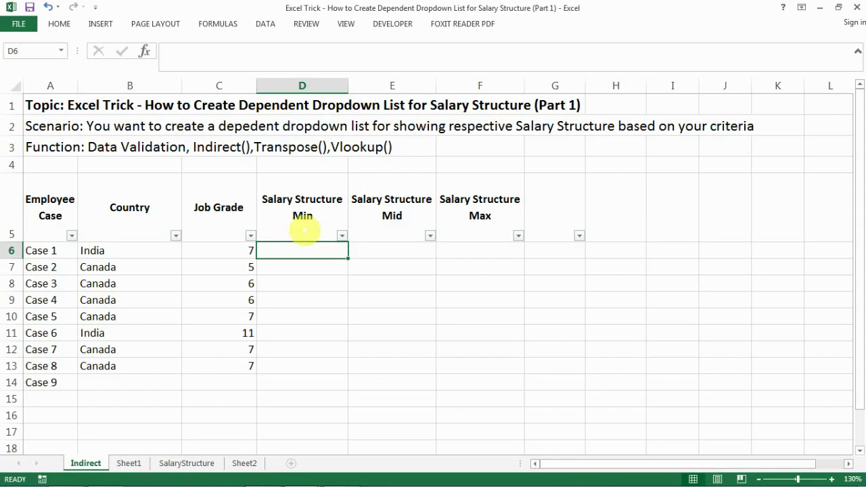
{"action": "type", "text": "=vl"}
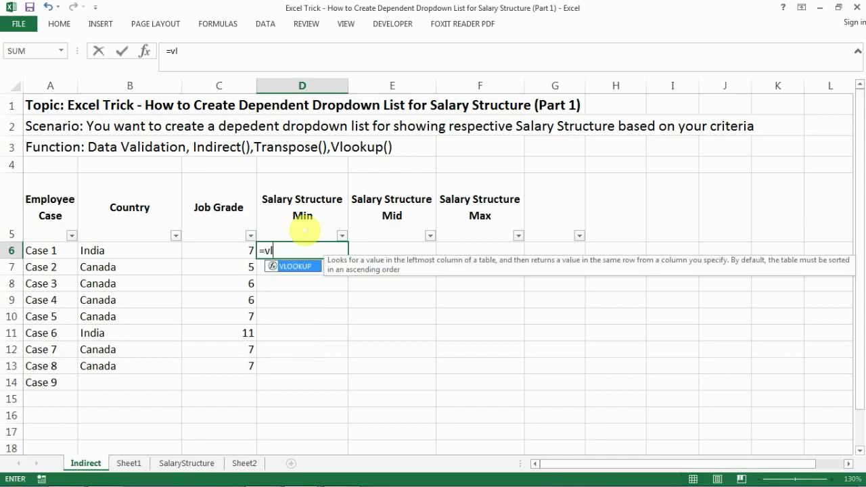
{"action": "type", "text": "ookup("}
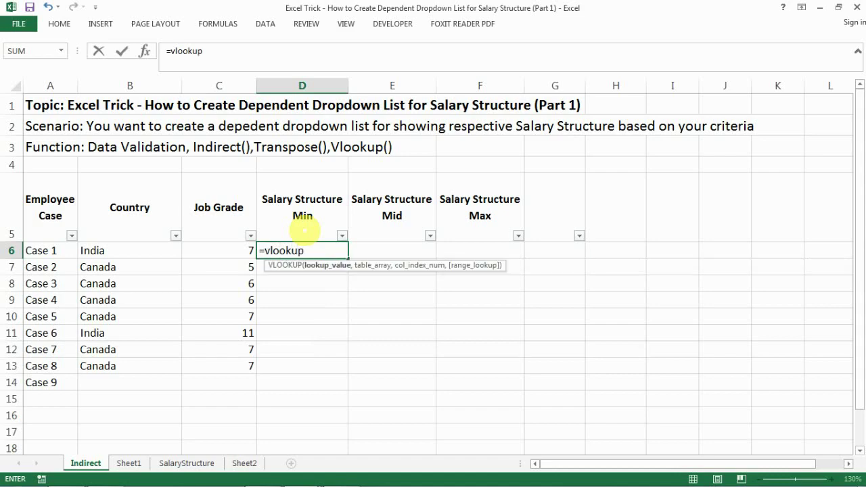
{"action": "left_click", "coordinate": [124, 252]}
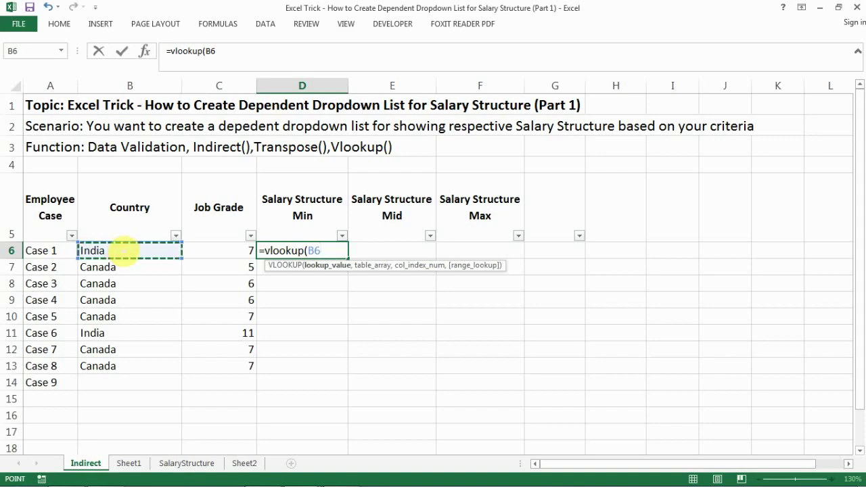
{"action": "type", "text": "&"}
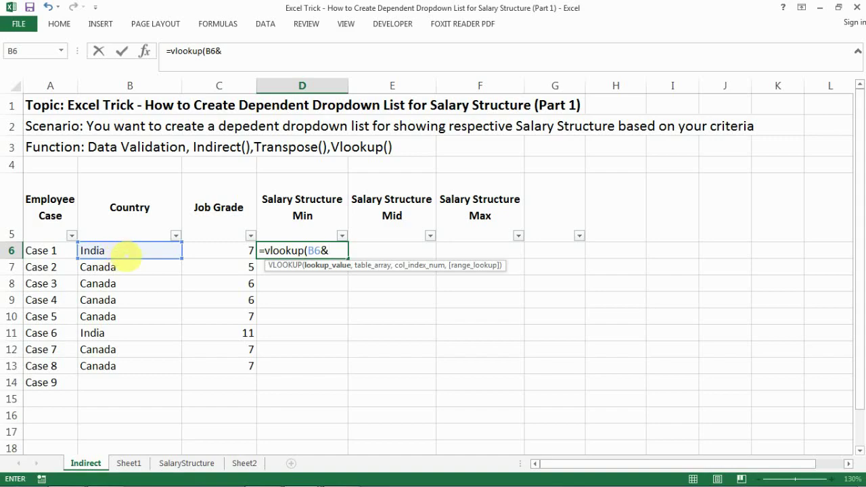
{"action": "left_click", "coordinate": [217, 251]}
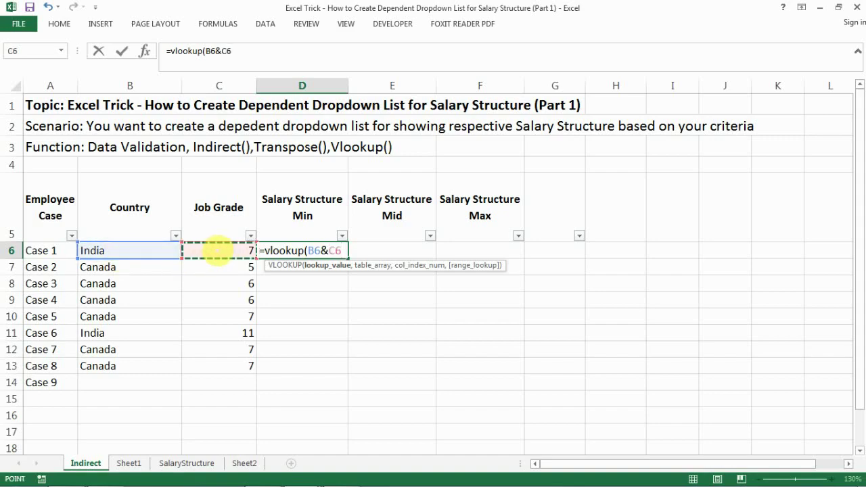
{"action": "type", "text": ","}
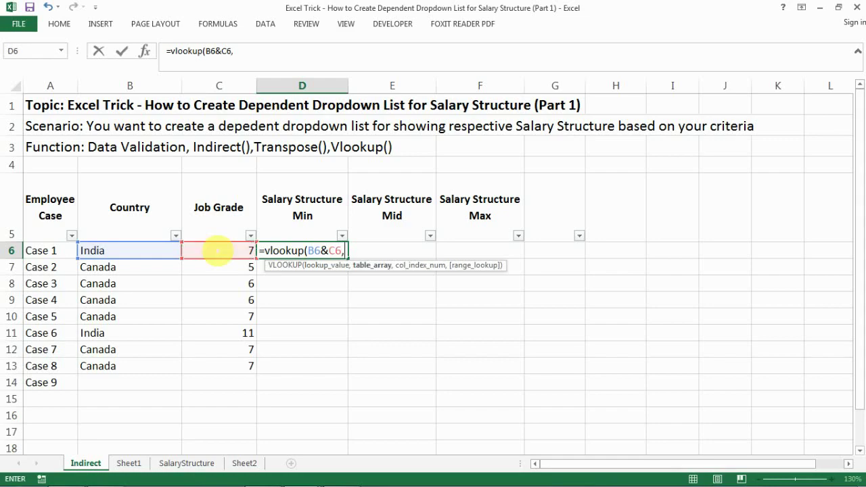
Set the VLOOKUP table array to columns I through N of Sheet2 as the absolute reference Sheet2!$I:$N.
{"action": "mouse_move", "coordinate": [257, 471]}
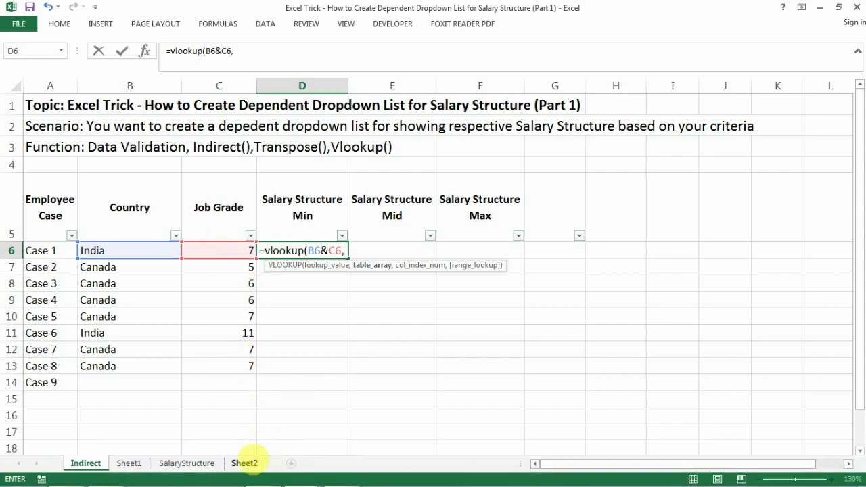
{"action": "left_click", "coordinate": [244, 462]}
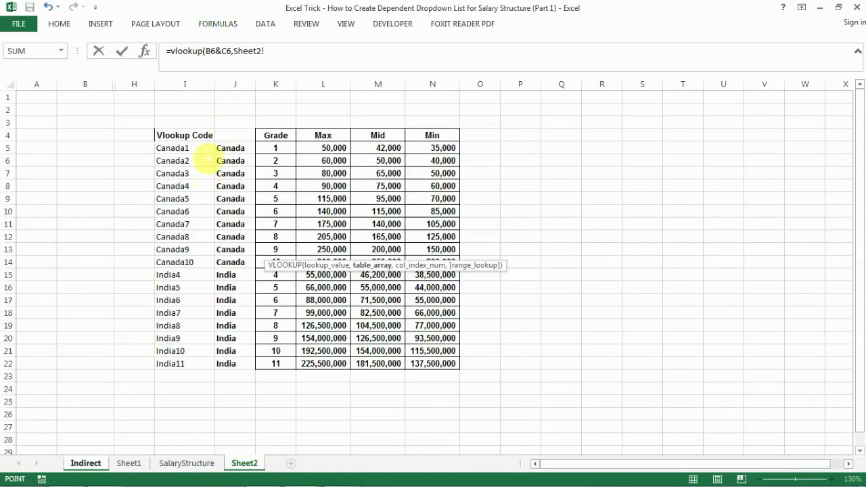
{"action": "left_click_drag", "start_coordinate": [192, 86], "coordinate": [201, 134]}
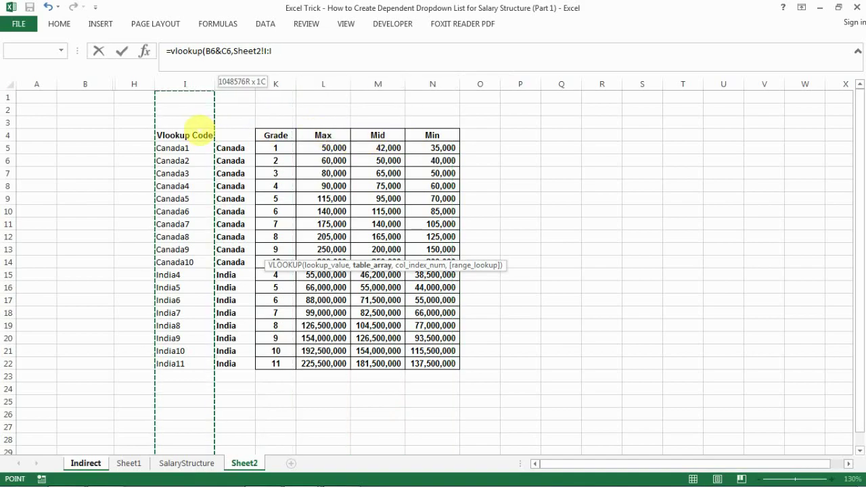
{"action": "left_click_drag", "start_coordinate": [202, 129], "coordinate": [443, 143]}
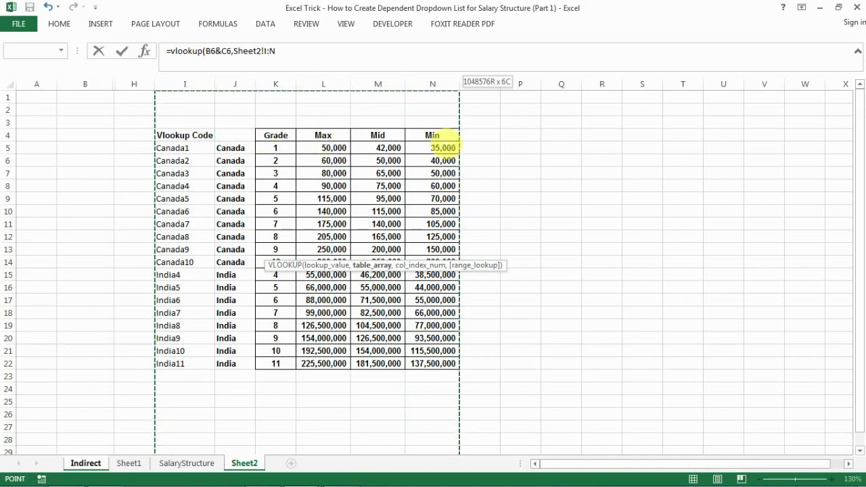
{"action": "left_click_drag", "start_coordinate": [443, 145], "coordinate": [443, 145]}
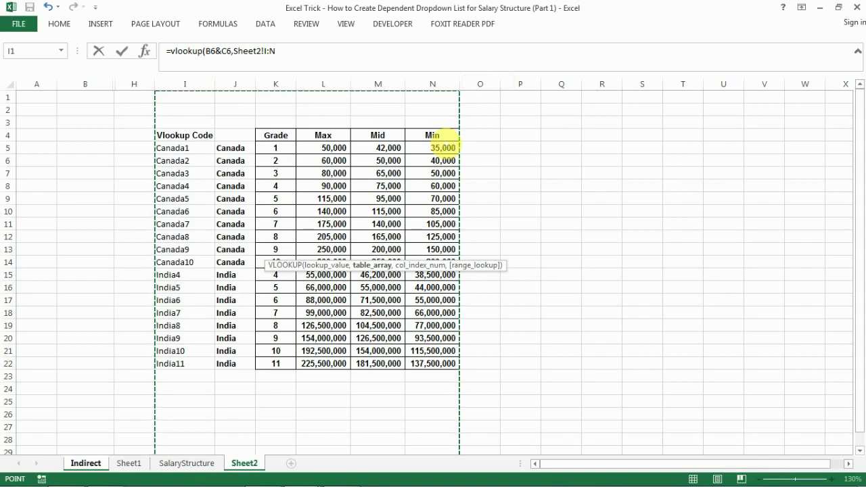
{"action": "key", "text": "shift+Left"}
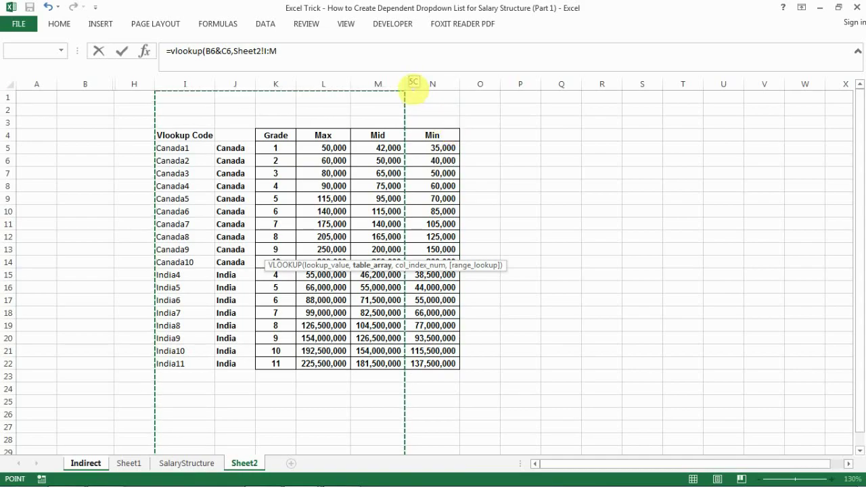
{"action": "key", "text": "shift+Left"}
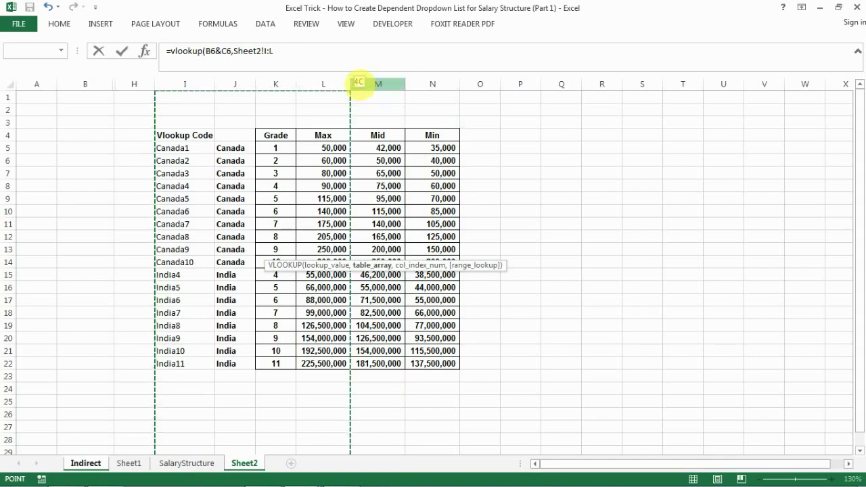
{"action": "key", "text": "shift+Right"}
{"action": "key", "text": "shift+Right"}
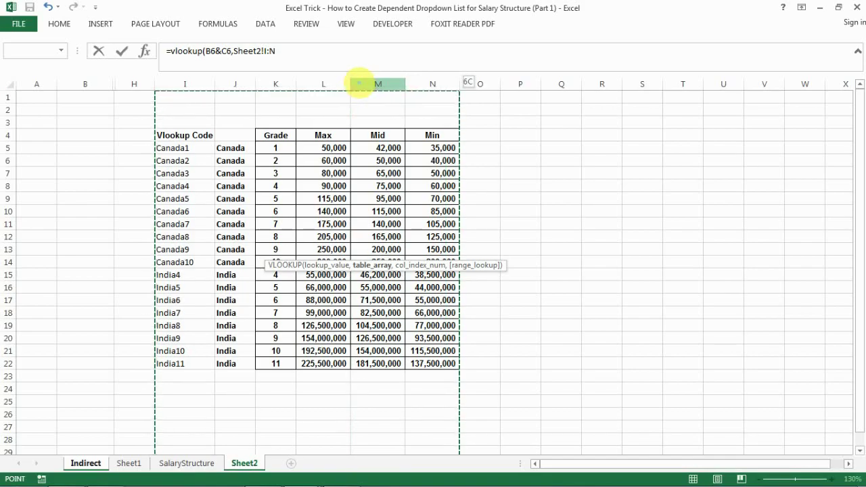
{"action": "key", "text": "F4"}
{"action": "type", "text": ","}
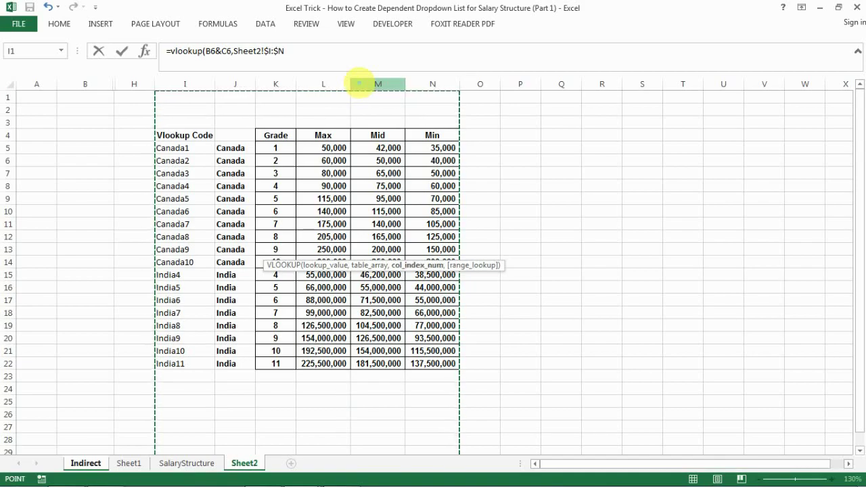
Complete the D6 formula with column index 6 and exact match as =VLOOKUP(B6&C6,Sheet2!$I:$N,6,FALSE).
{"action": "left_click", "coordinate": [85, 462]}
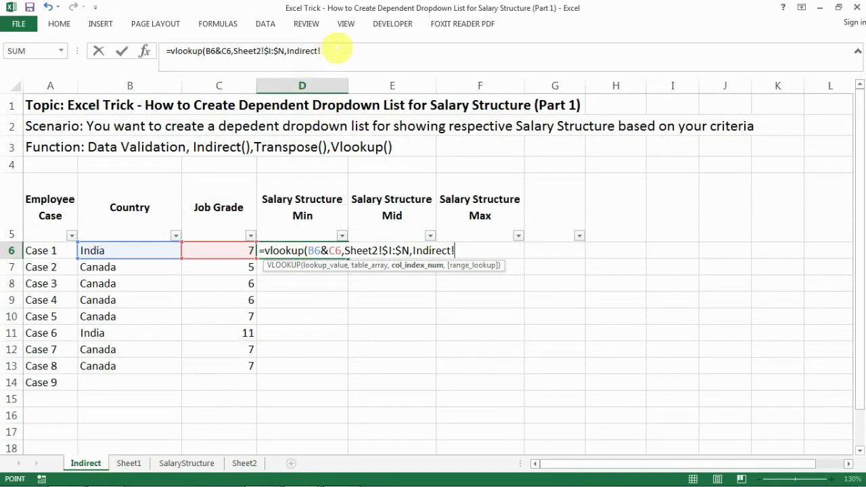
{"action": "left_click_drag", "start_coordinate": [336, 54], "coordinate": [286, 52]}
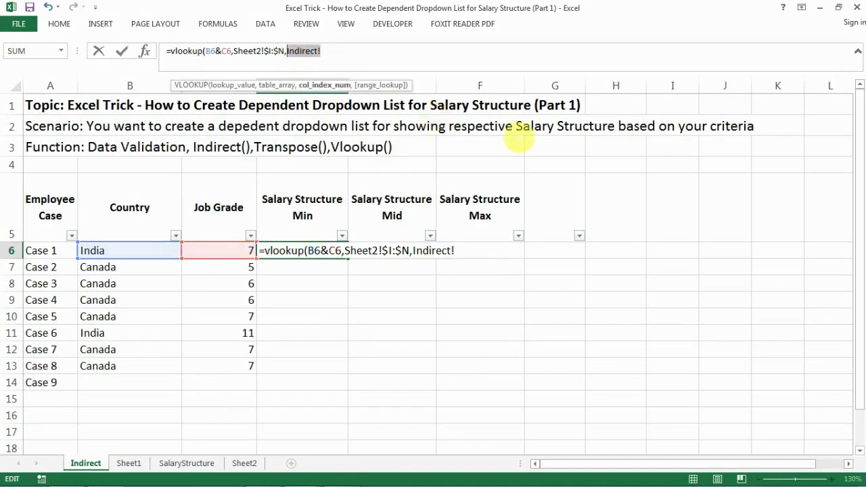
{"action": "type", "text": "6"}
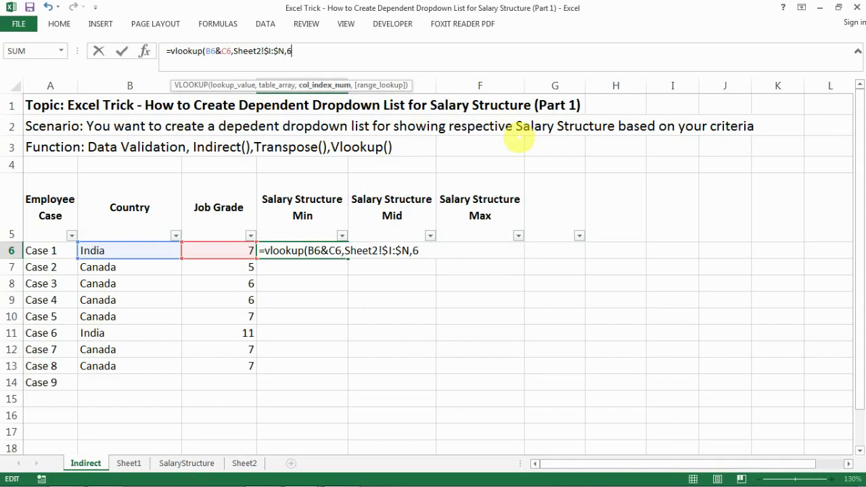
{"action": "type", "text": ","}
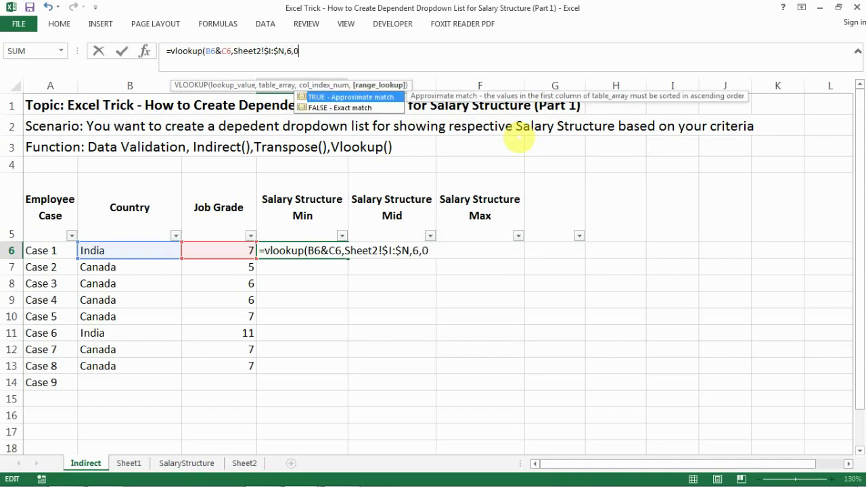
{"action": "type", "text": "0"}
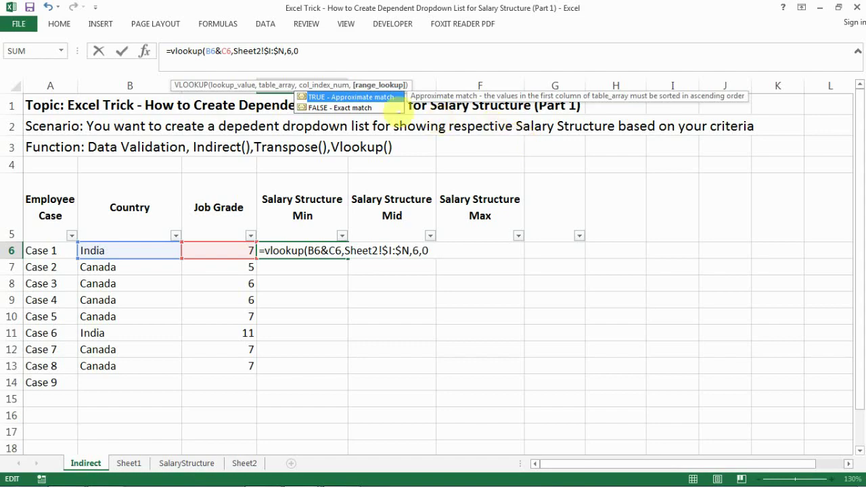
{"action": "double_click", "coordinate": [341, 108]}
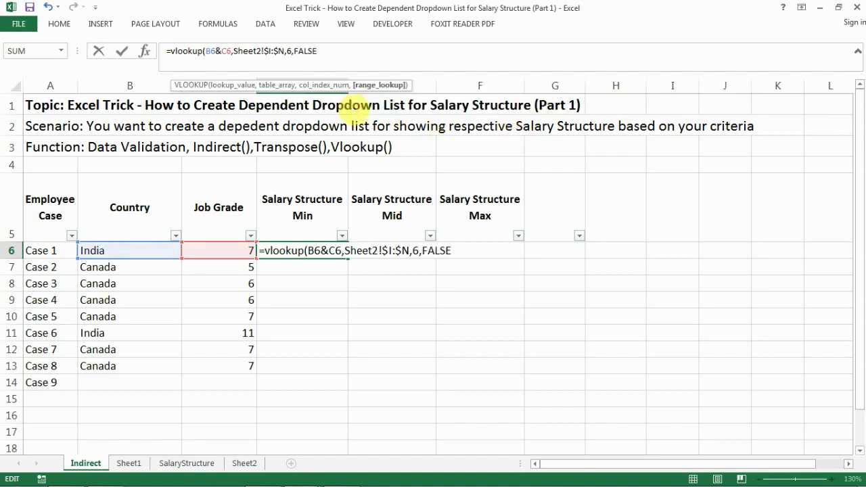
{"action": "key", "text": "Return"}
{"action": "key", "text": "Up"}
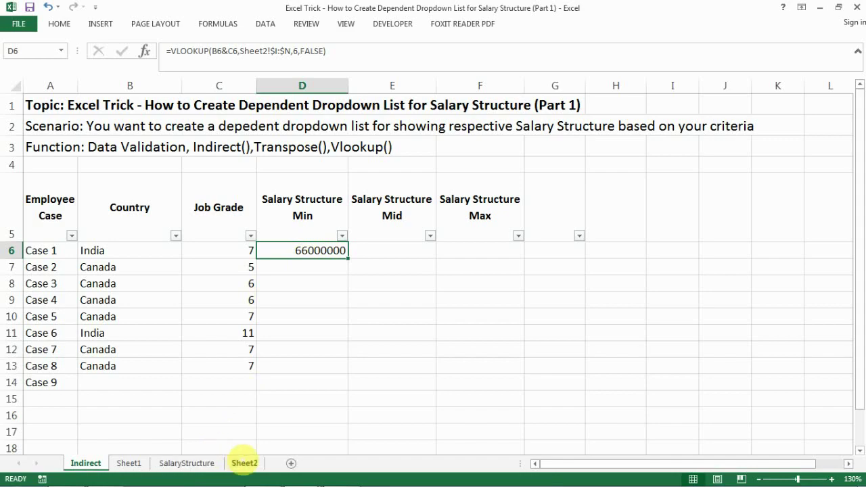
Check the D6 result against the Min value for India grade 7 in the Sheet2 table.
{"action": "left_click", "coordinate": [244, 463]}
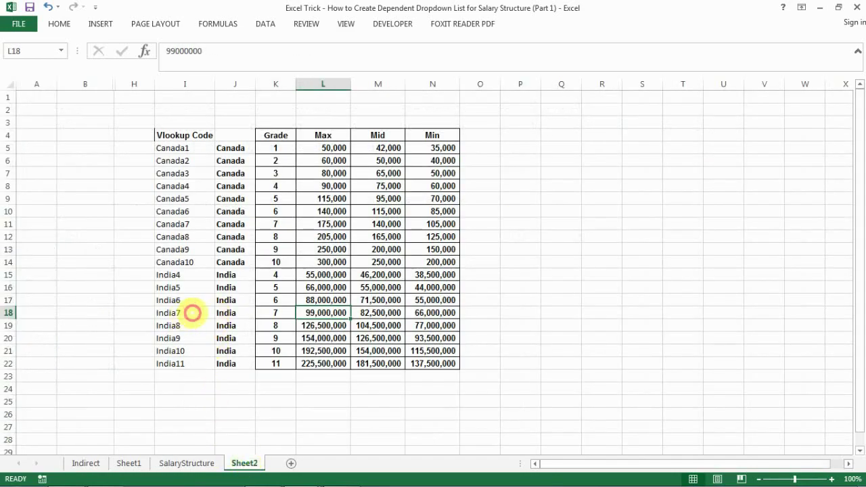
{"action": "left_click", "coordinate": [193, 313]}
{"action": "left_click", "coordinate": [272, 314]}
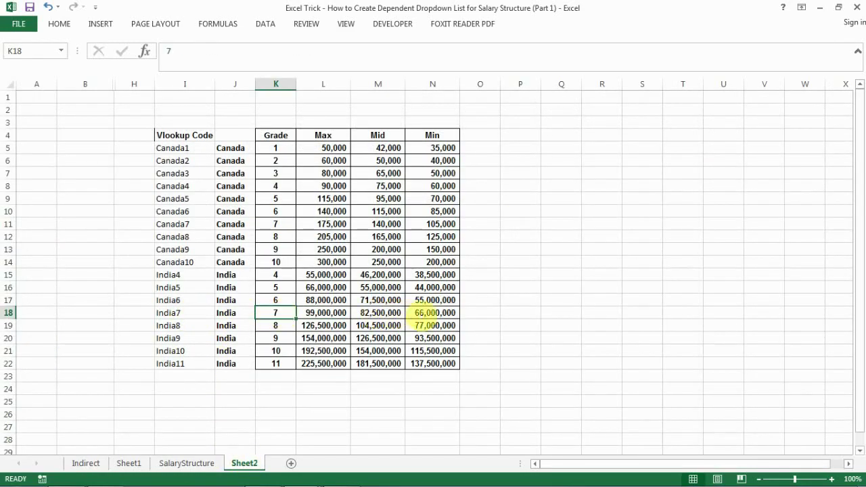
{"action": "left_click", "coordinate": [447, 315]}
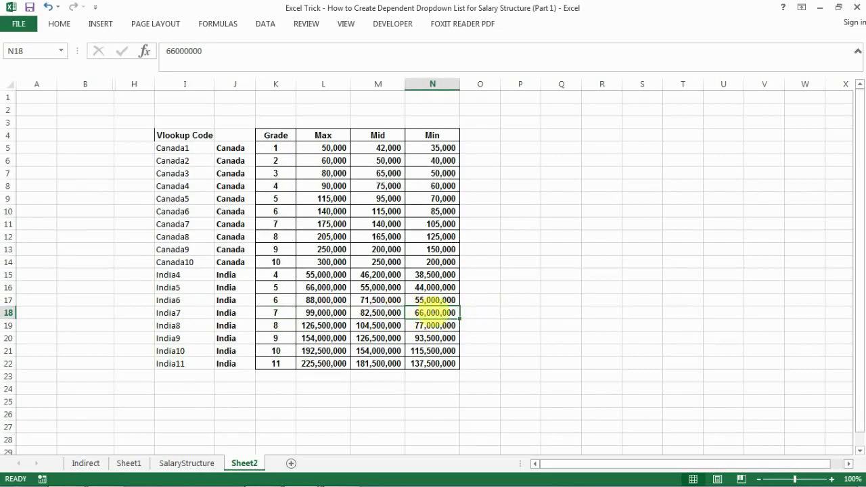
Lock the columns of the lookup references in the Indirect sheet's D6 formula as $B6&$C6.
{"action": "left_click", "coordinate": [86, 464]}
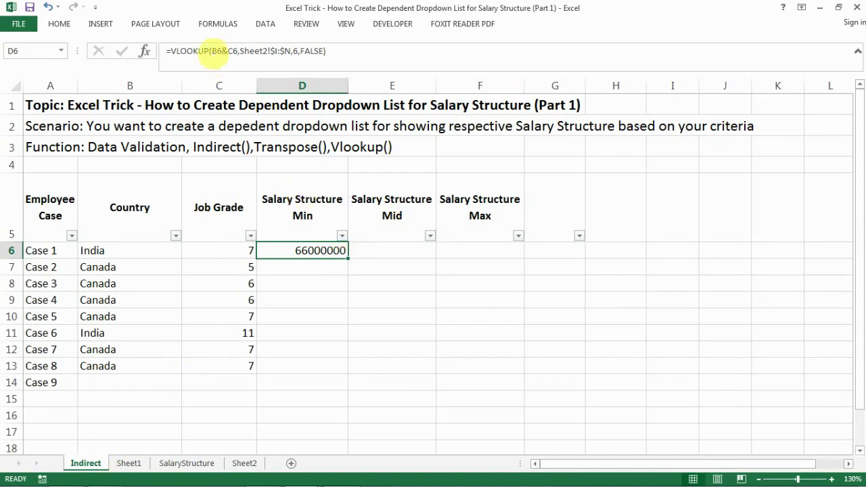
{"action": "left_click", "coordinate": [212, 50]}
{"action": "type", "text": "$"}
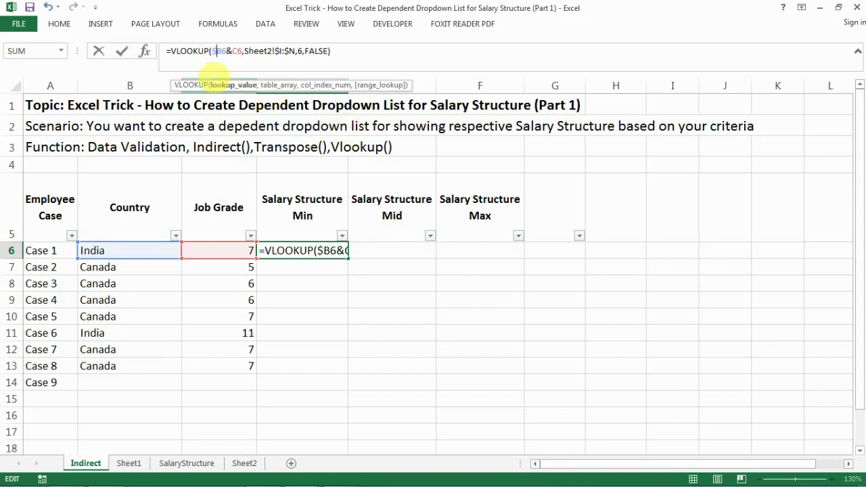
{"action": "left_click", "coordinate": [232, 51]}
{"action": "type", "text": "$"}
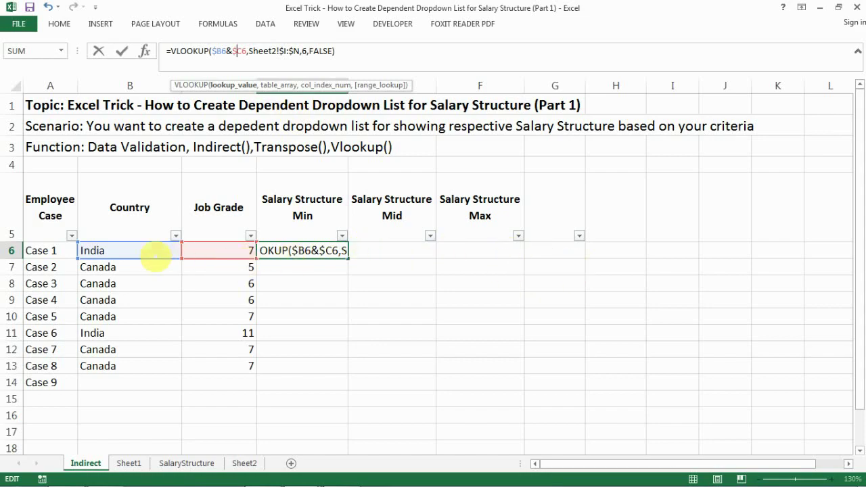
{"action": "key", "text": "Return"}
{"action": "key", "text": "Up"}
Copy the D6 formula across to E6 and F6 for Salary Structure Mid and Max.
{"action": "key", "text": "ctrl+c"}
{"action": "key", "text": "shift+Right"}
{"action": "key", "text": "shift+Right"}
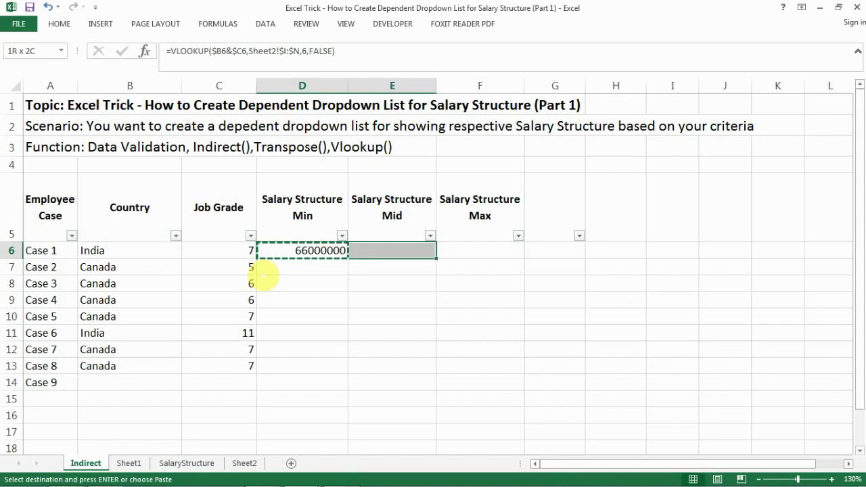
{"action": "key", "text": "ctrl+v"}
{"action": "key", "text": "Escape"}
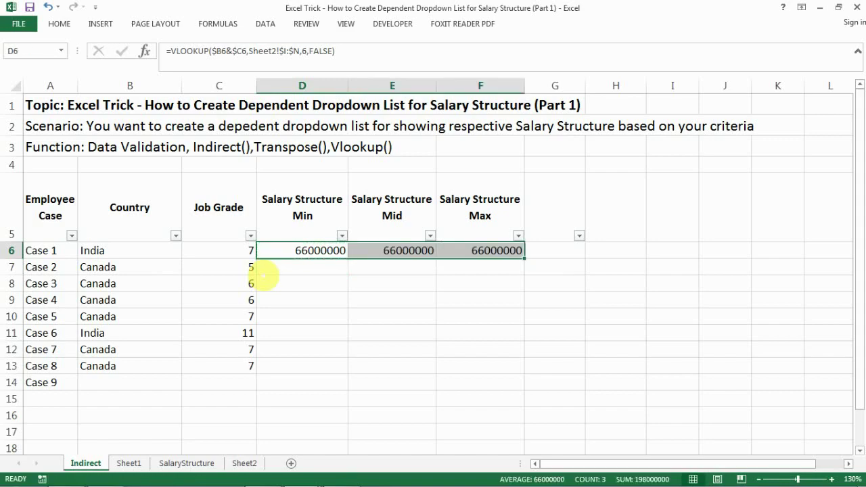
{"action": "left_click", "coordinate": [411, 250]}
{"action": "double_click", "coordinate": [409, 251]}
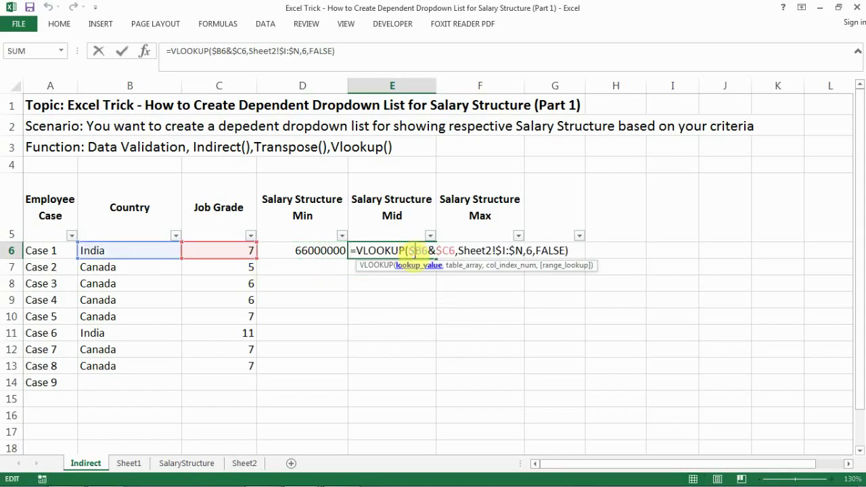
{"action": "key", "text": "Escape"}
{"action": "double_click", "coordinate": [478, 251]}
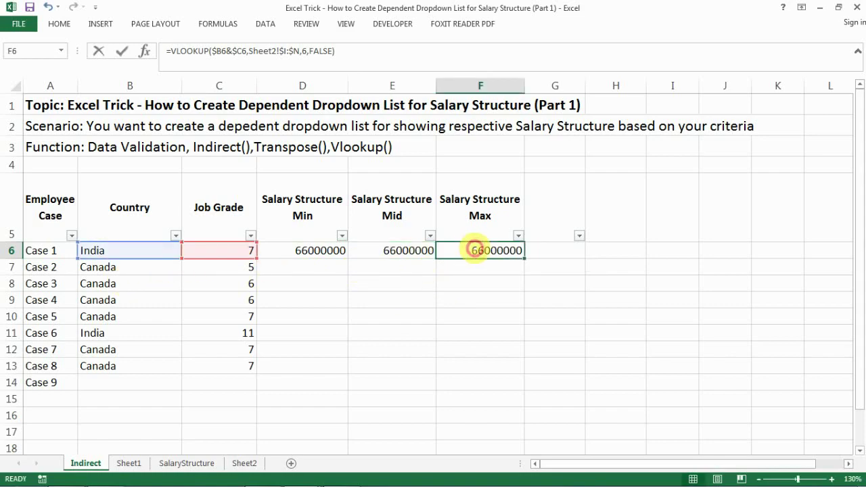
{"action": "key", "text": "Escape"}
Set the column index of the VLOOKUP in E6 to 5 to return the Salary Structure Mid value.
{"action": "double_click", "coordinate": [397, 251]}
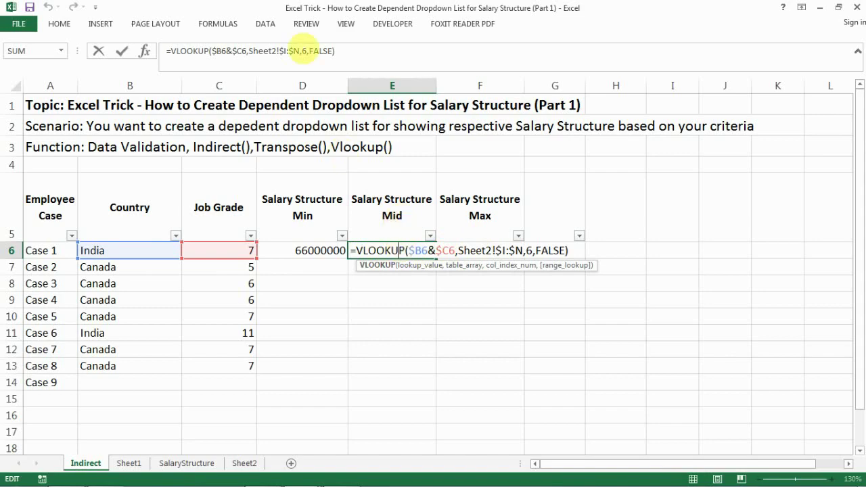
{"action": "left_click", "coordinate": [306, 50]}
{"action": "key", "text": "BackSpace"}
{"action": "type", "text": "5"}
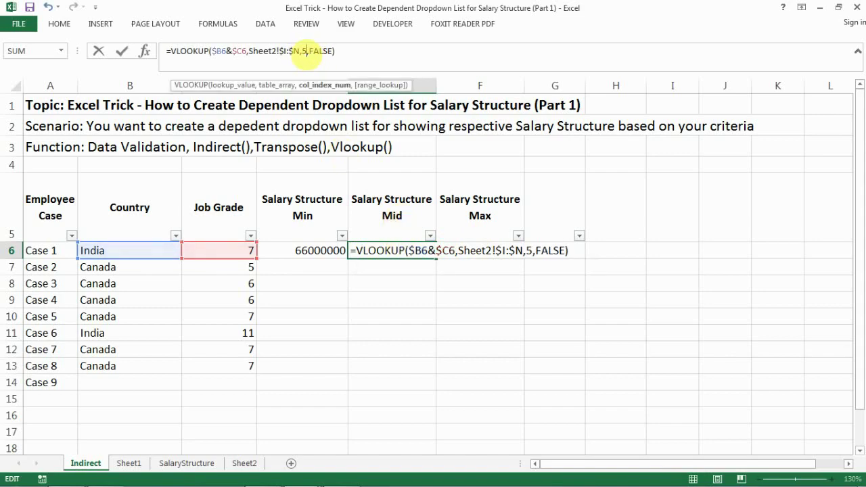
{"action": "key", "text": "Return"}
Change the column index of the VLOOKUP in F6 to return the Salary Structure Max value.
{"action": "key", "text": "Up"}
{"action": "key", "text": "Right"}
{"action": "key", "text": "Right"}
{"action": "key", "text": "Left"}
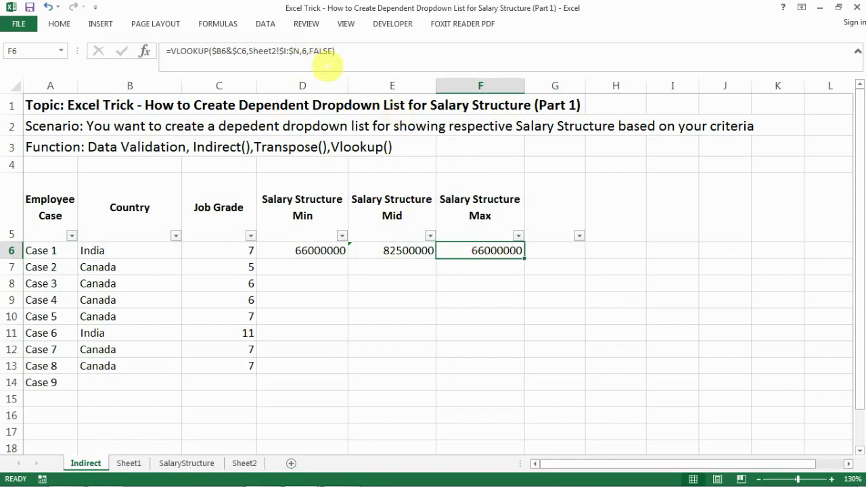
{"action": "left_click", "coordinate": [313, 53]}
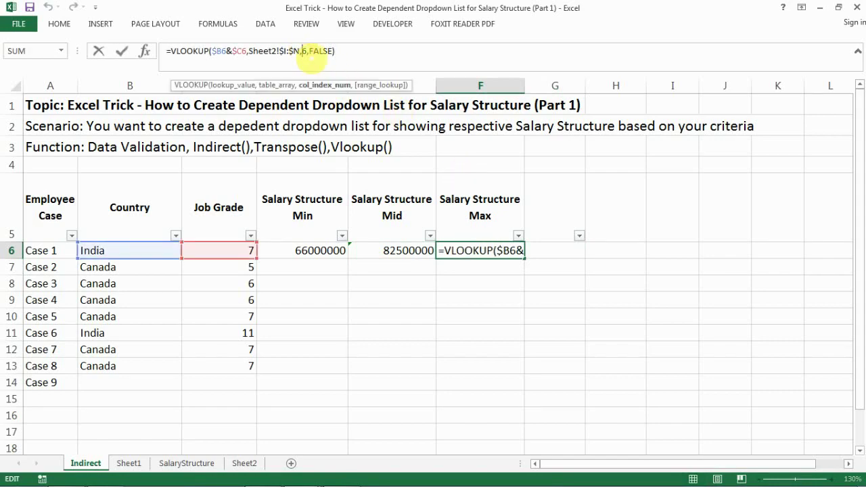
{"action": "key", "text": "Return"}
Format the salary cells D6:F6 with the comma style and no decimal places.
{"action": "key", "text": "Up"}
{"action": "key", "text": "Left"}
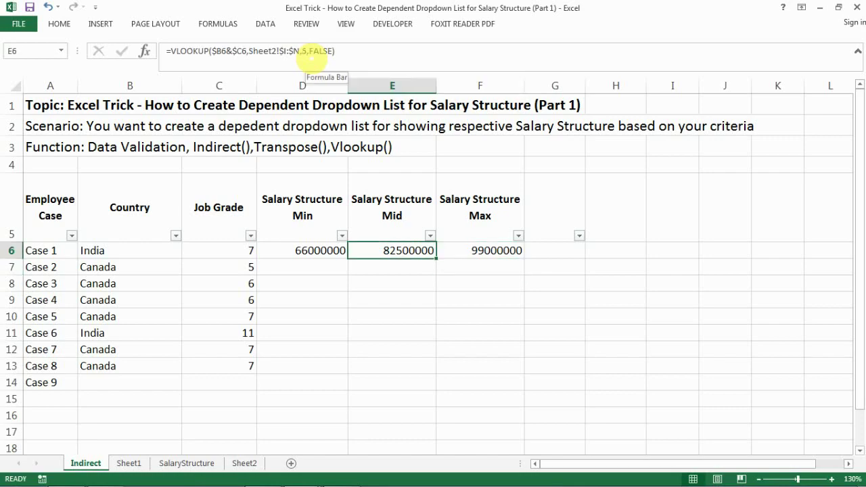
{"action": "key", "text": "Left"}
{"action": "key", "text": "shift+Right"}
{"action": "key", "text": "shift+Right"}
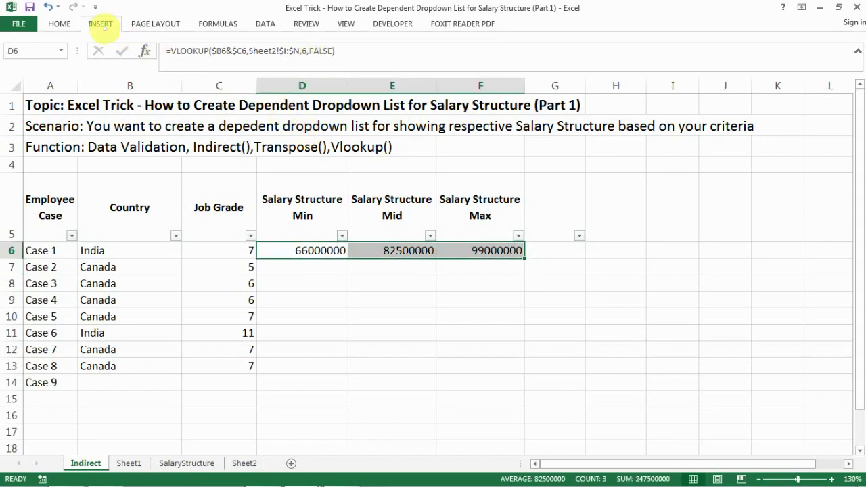
{"action": "left_click", "coordinate": [100, 24]}
{"action": "left_click", "coordinate": [59, 23]}
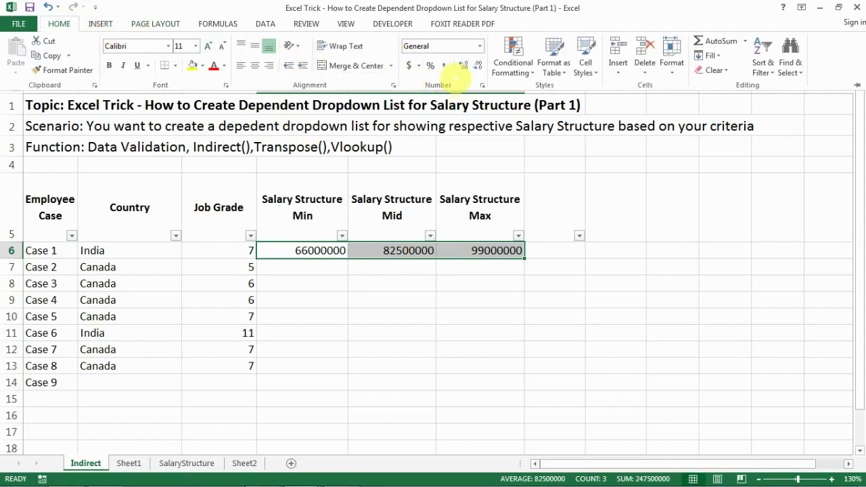
{"action": "left_click", "coordinate": [443, 66]}
{"action": "left_click", "coordinate": [478, 66]}
{"action": "left_click", "coordinate": [477, 66]}
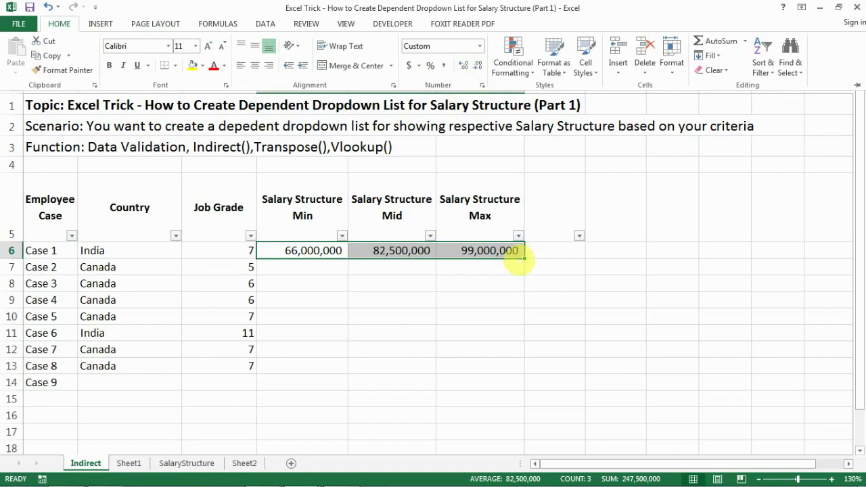
Fill the D6:F6 salary formulas down through row 13 for Case 2 to Case 8.
{"action": "left_click", "coordinate": [320, 251]}
{"action": "left_click", "coordinate": [320, 251]}
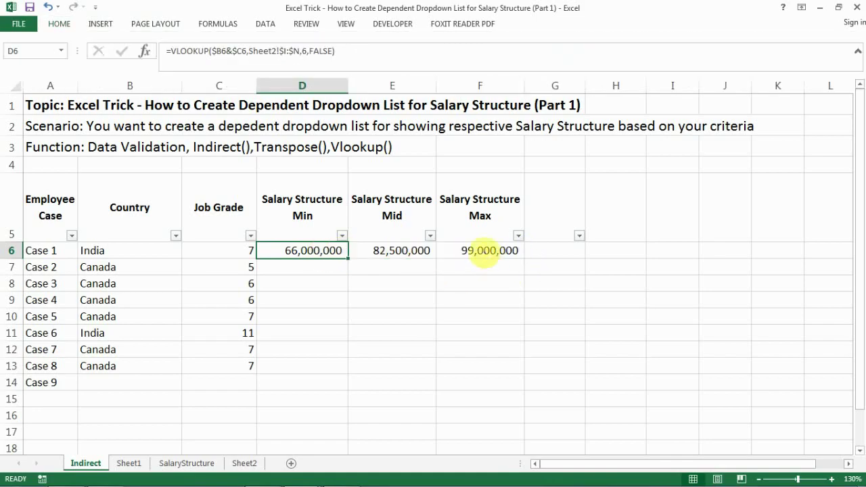
{"action": "left_click", "coordinate": [501, 251], "text": "shift"}
{"action": "left_click_drag", "start_coordinate": [524, 259], "coordinate": [522, 372]}
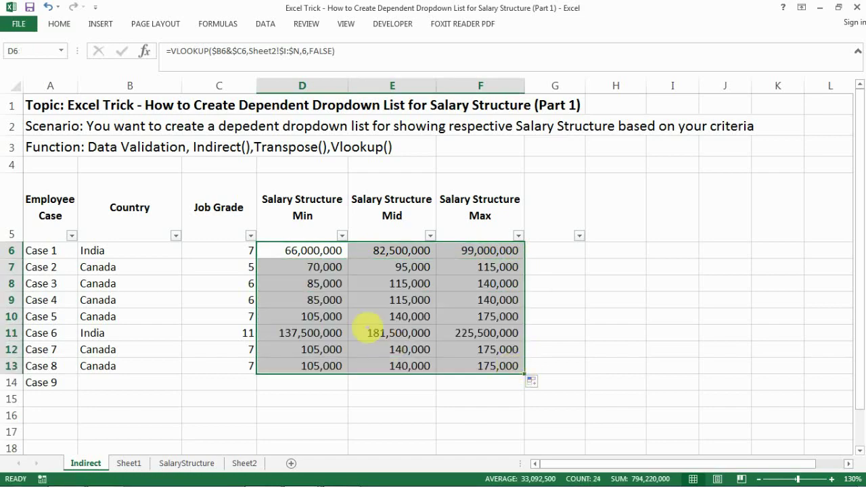
{"action": "left_click", "coordinate": [365, 330]}
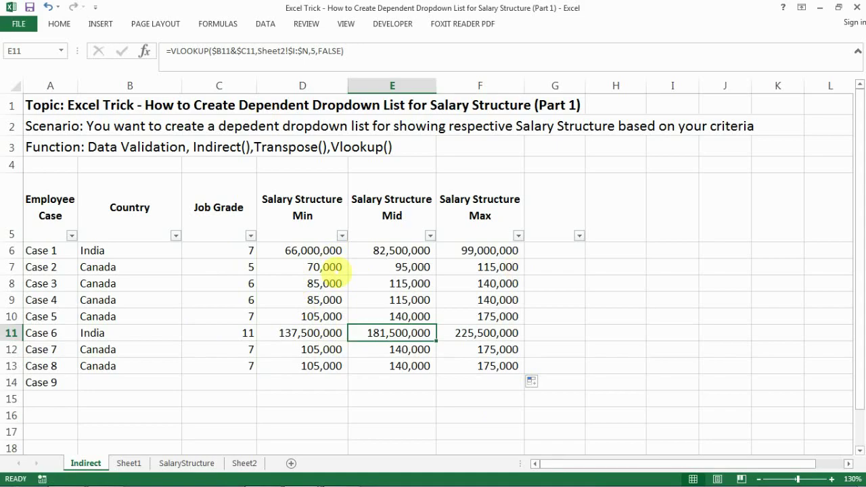
Choose job grade 8 for Case 2 in C7 and check its salary structure.
{"action": "left_click", "coordinate": [328, 268]}
{"action": "left_click", "coordinate": [217, 269]}
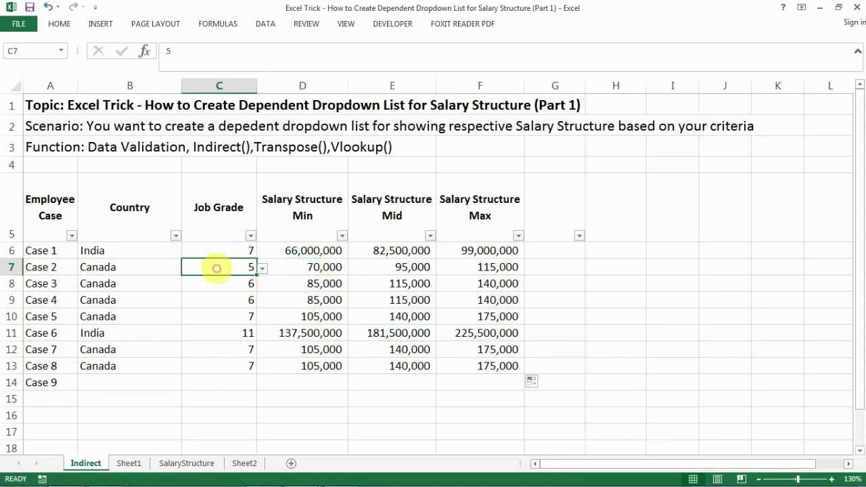
{"action": "left_click", "coordinate": [262, 268]}
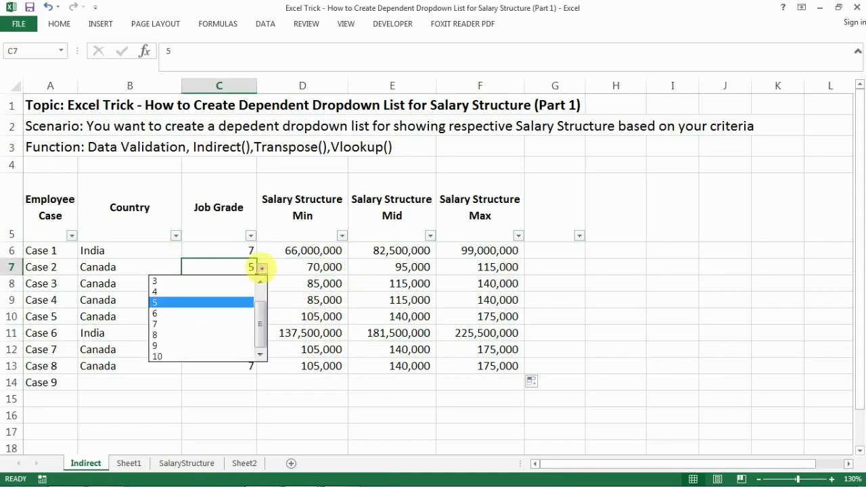
{"action": "left_click", "coordinate": [228, 330]}
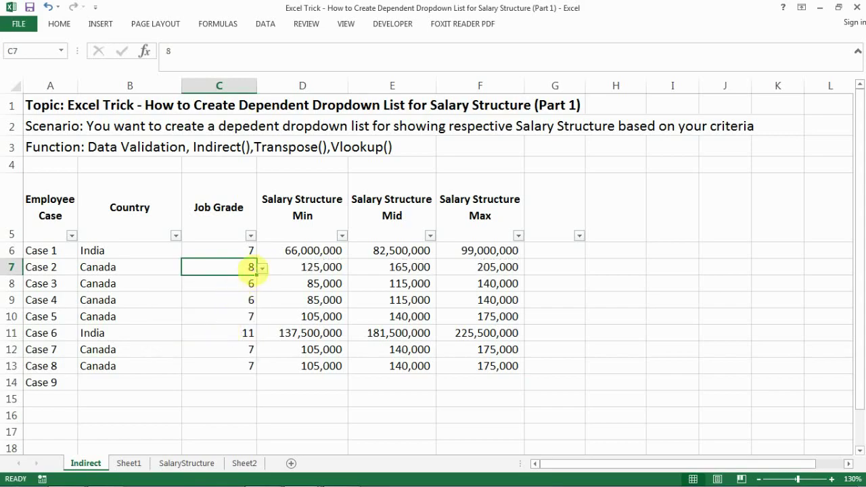
{"action": "left_click", "coordinate": [315, 269]}
{"action": "left_click", "coordinate": [241, 271]}
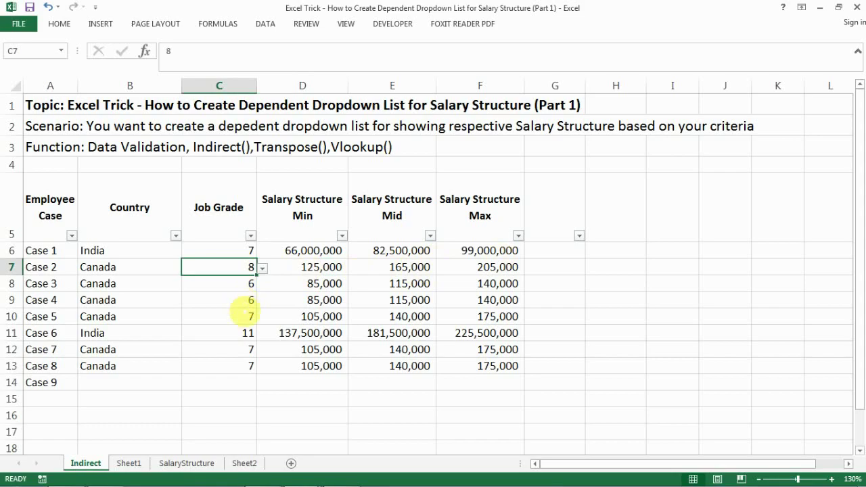
Choose job grade 3 for Case 5 in C10.
{"action": "left_click", "coordinate": [243, 315]}
{"action": "left_click", "coordinate": [262, 316]}
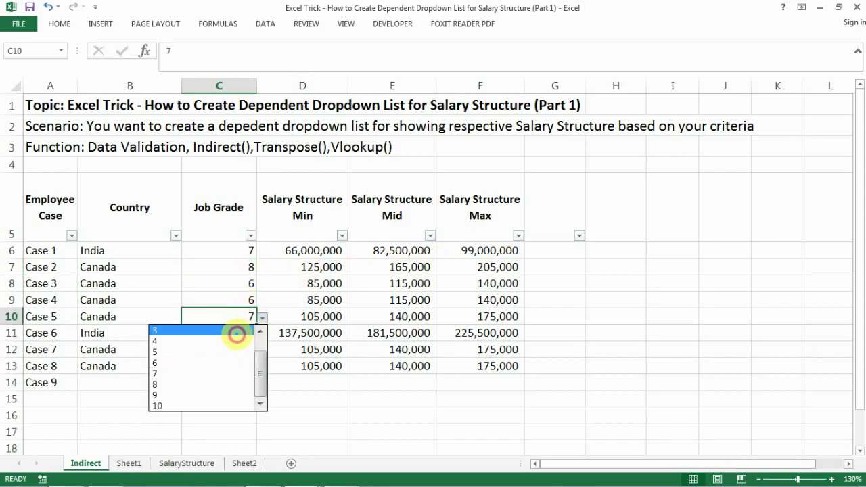
{"action": "left_click", "coordinate": [236, 330]}
{"action": "left_click", "coordinate": [151, 319]}
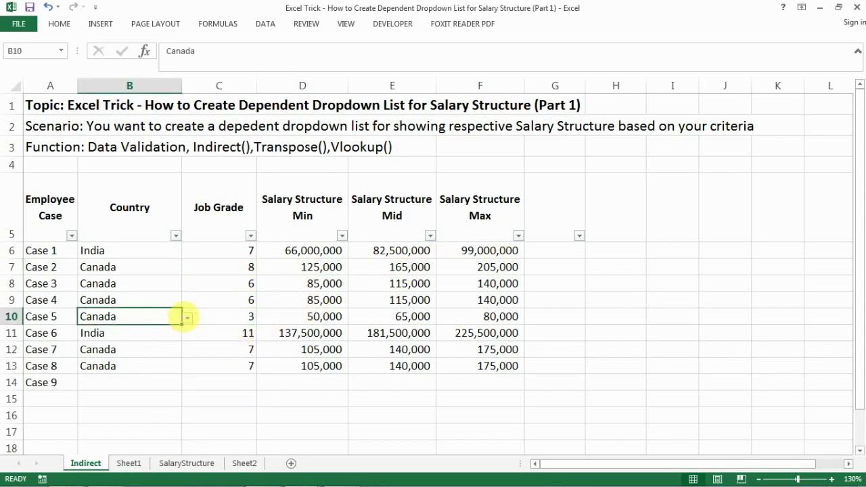
{"action": "left_click", "coordinate": [186, 317]}
{"action": "key", "text": "Escape"}
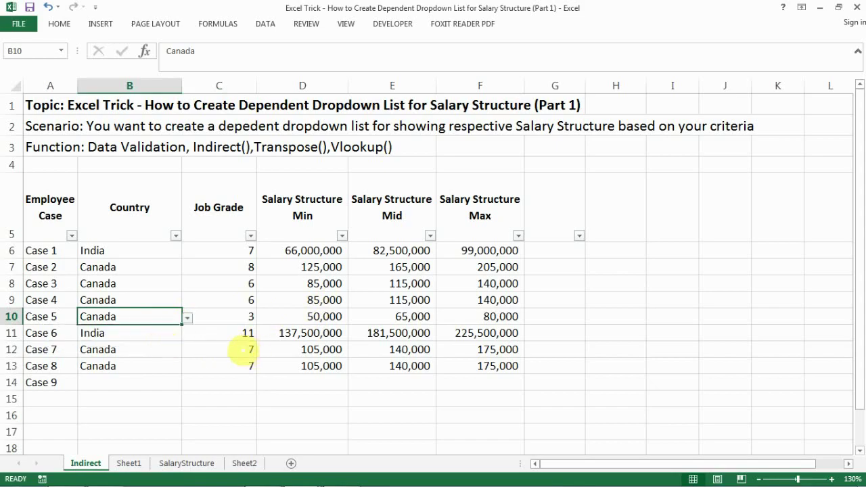
{"action": "left_click", "coordinate": [238, 352]}
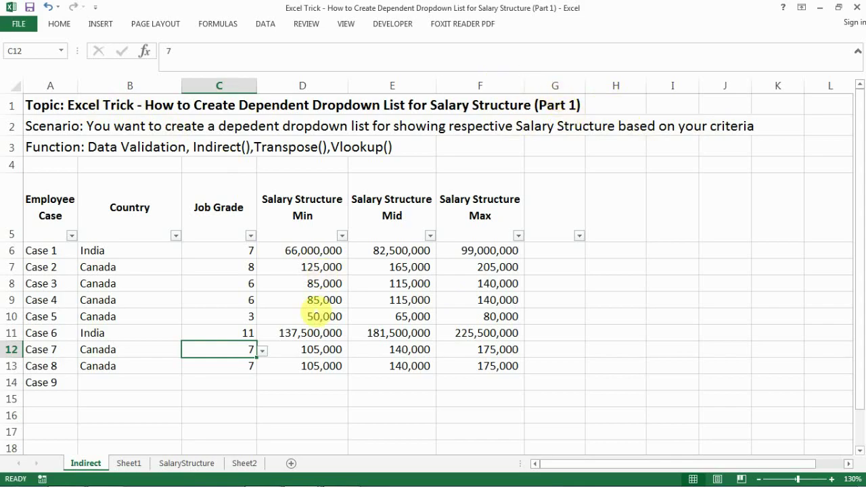
Examine the multi-word country names on Sheet2 of the Part 2 workbook, and return to the Indirect sheet of the Part 1 workbook.
{"action": "mouse_move", "coordinate": [298, 481]}
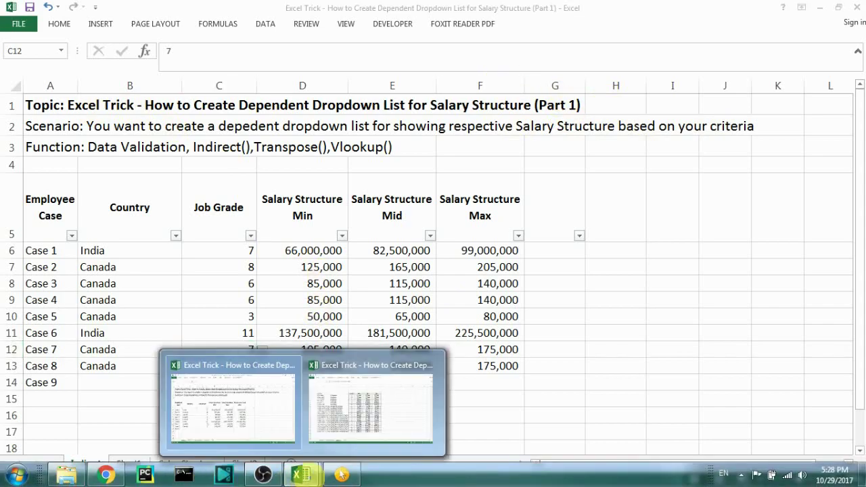
{"action": "left_click", "coordinate": [352, 405]}
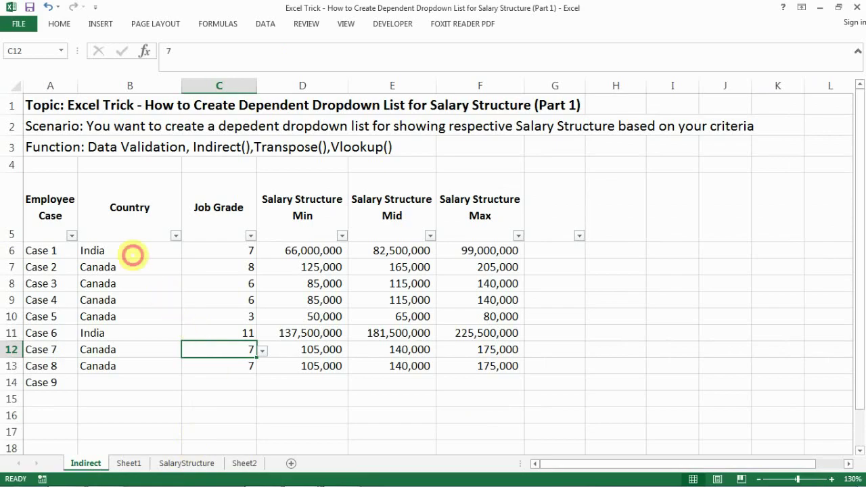
{"action": "left_click", "coordinate": [130, 251]}
{"action": "left_click", "coordinate": [129, 268]}
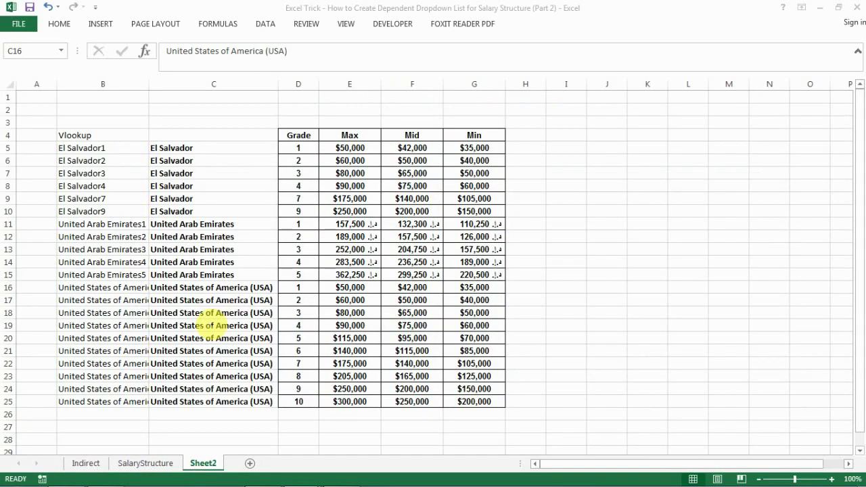
{"action": "left_click", "coordinate": [207, 163]}
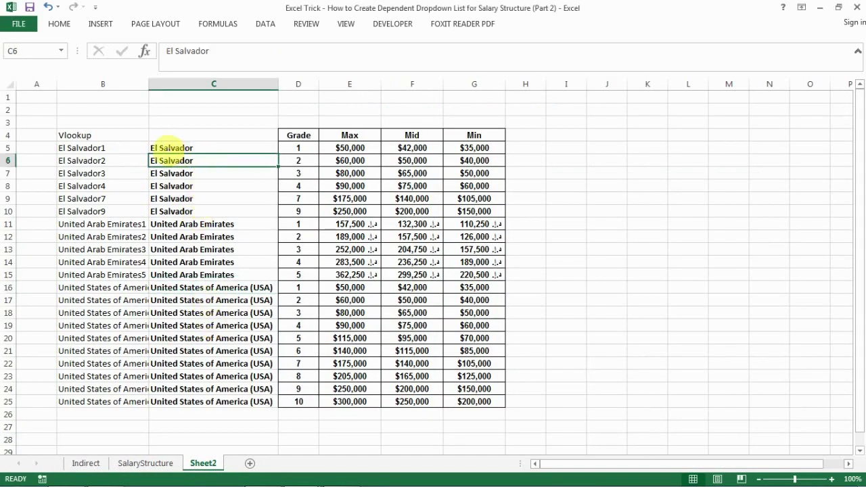
{"action": "left_click", "coordinate": [169, 149]}
{"action": "left_click_drag", "start_coordinate": [178, 301], "coordinate": [184, 310]}
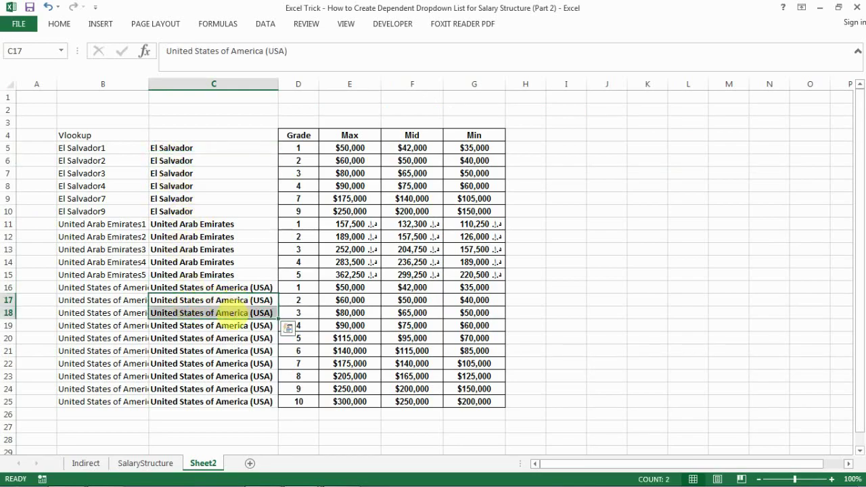
{"action": "left_click", "coordinate": [230, 325]}
{"action": "key", "text": "Down"}
{"action": "key", "text": "Down"}
{"action": "left_click", "coordinate": [227, 376]}
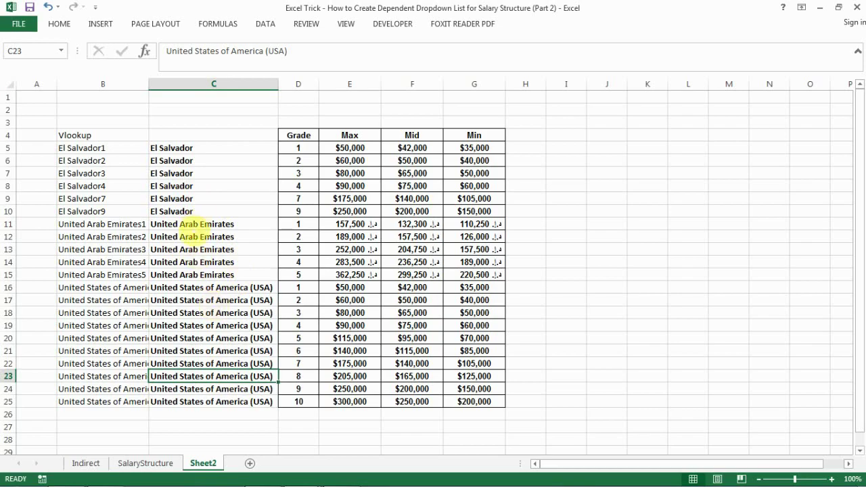
{"action": "key", "text": "alt+Tab"}
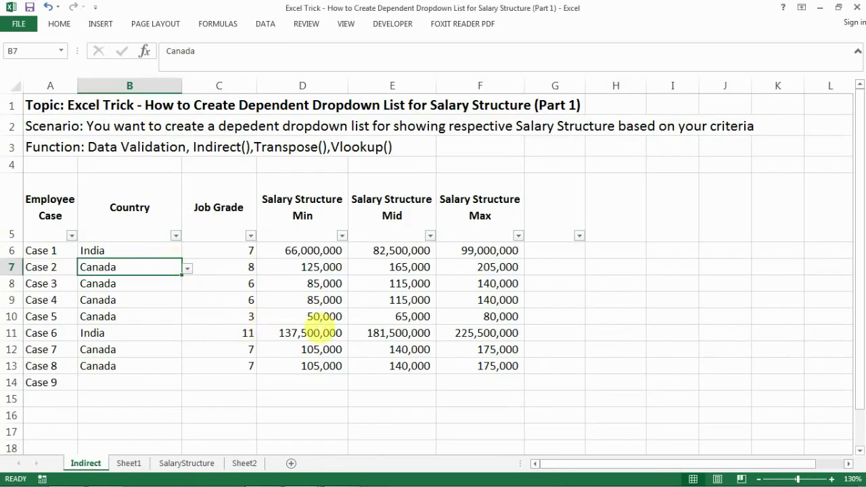
{"action": "left_click", "coordinate": [309, 285]}
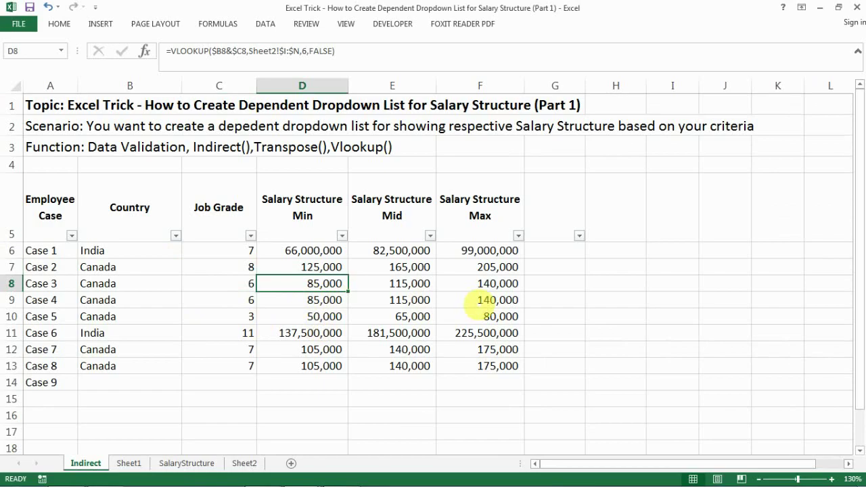